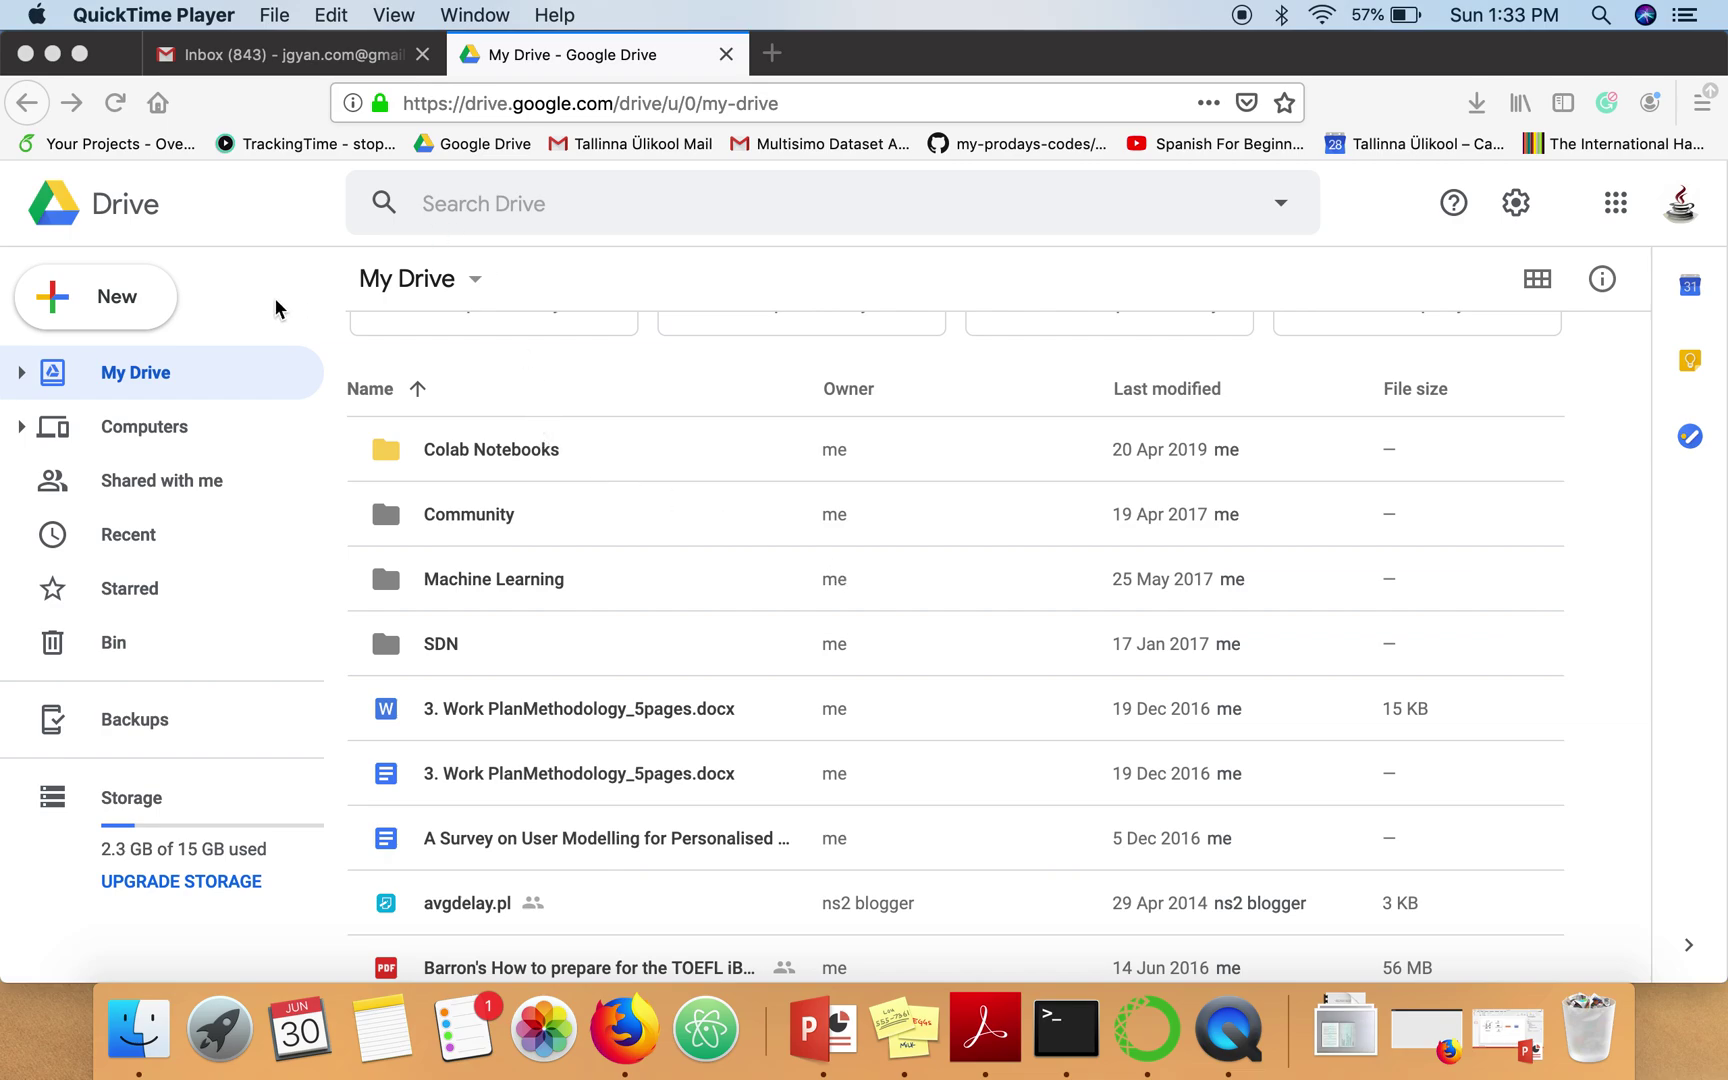
Step: Create a new blank Google Sheets spreadsheet from Drive's New menu
click(140, 300)
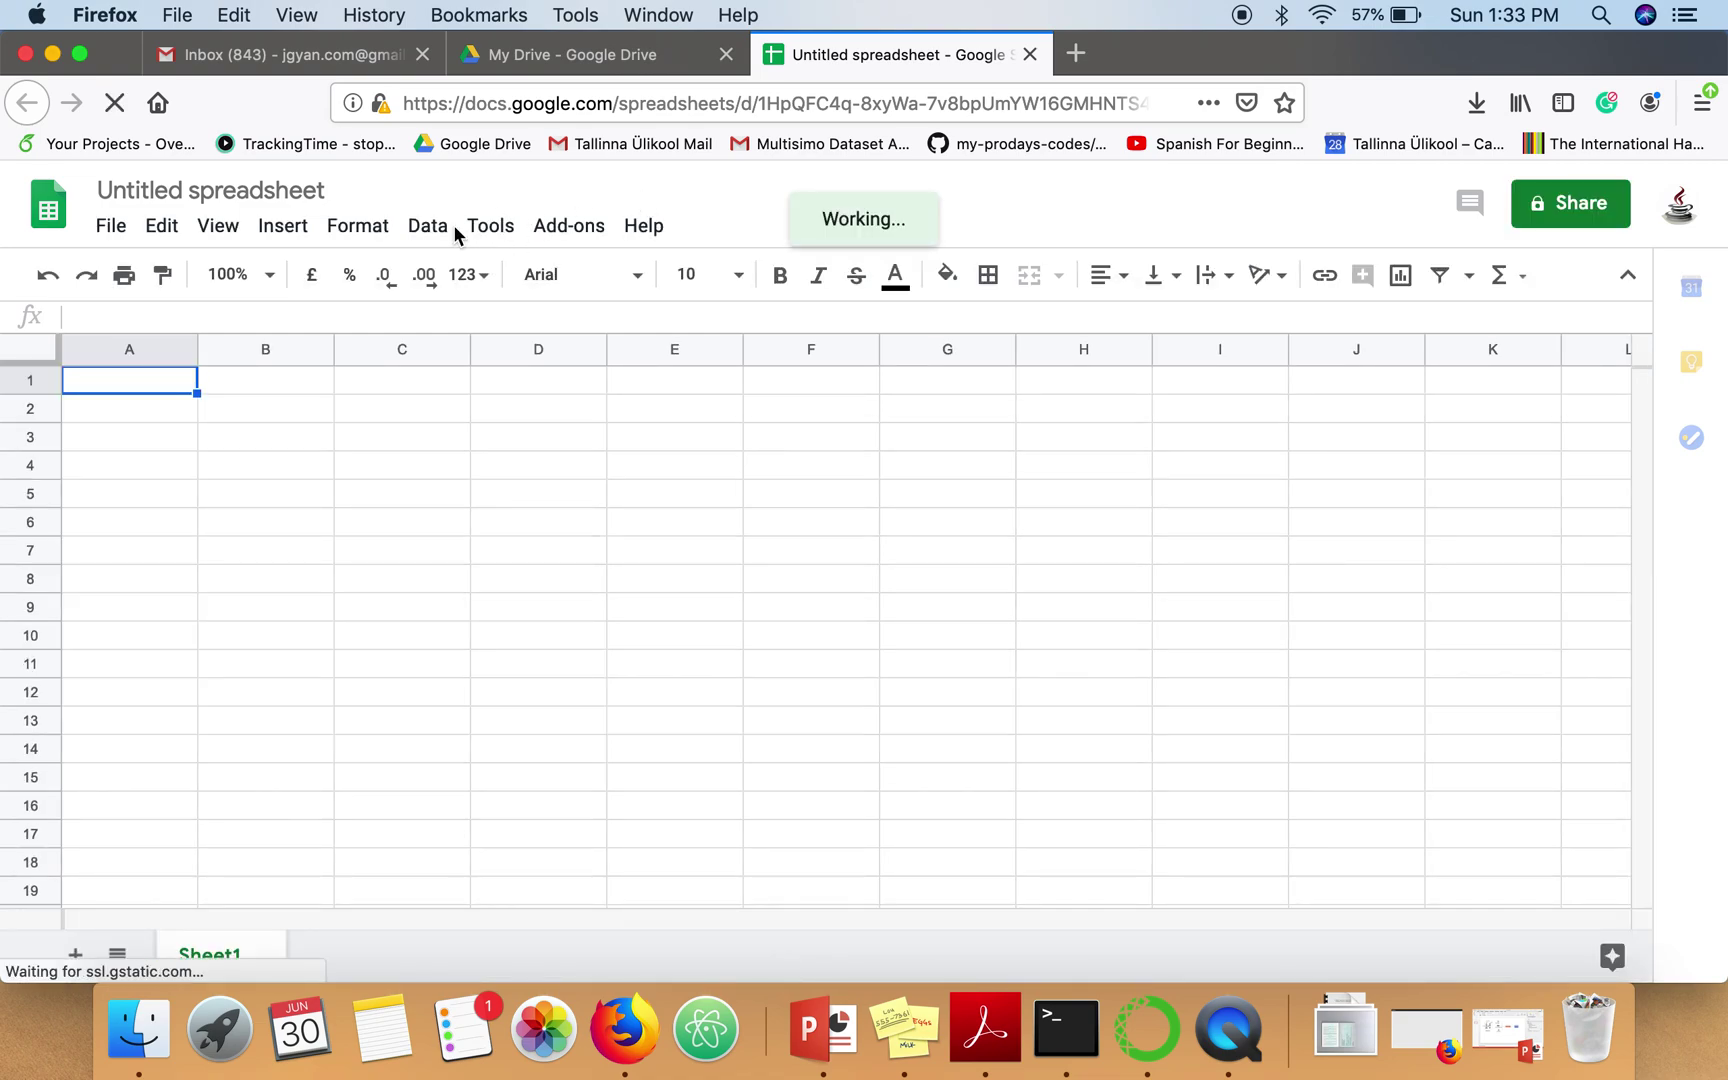
Step: Launch the Script editor from the spreadsheet's Tools menu, getting an empty myFunction
click(485, 238)
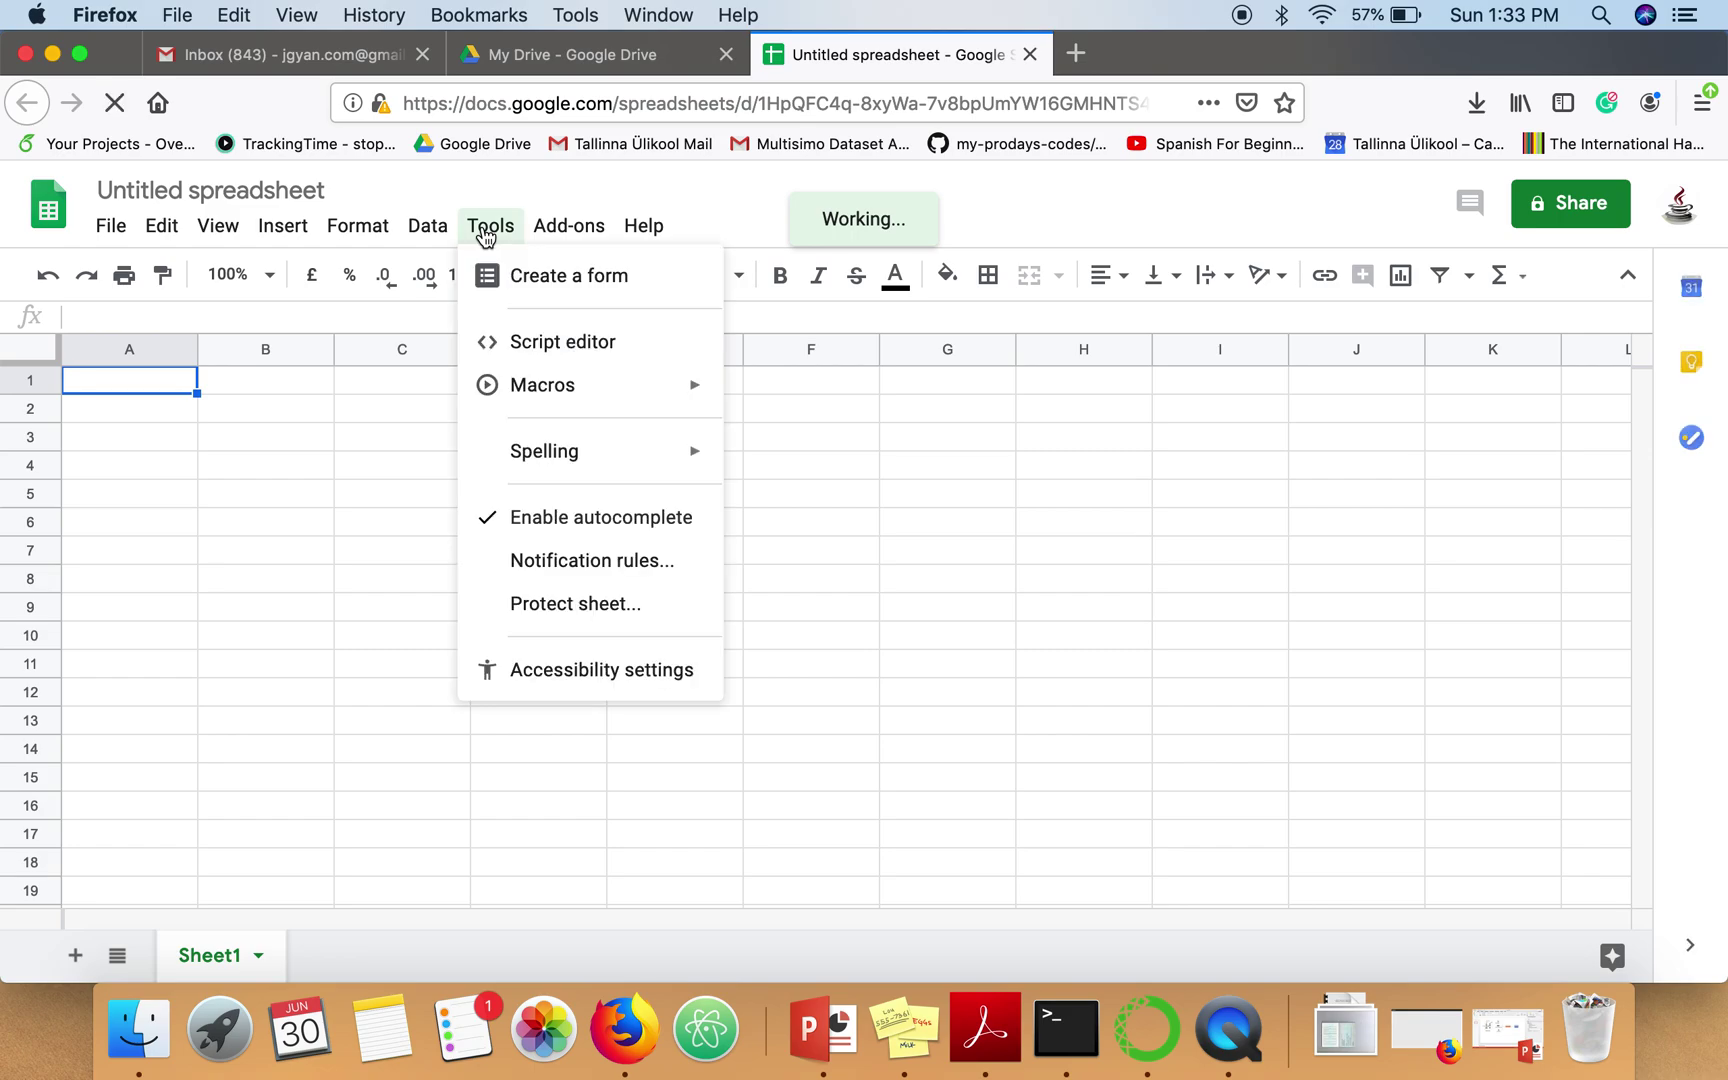
click(537, 345)
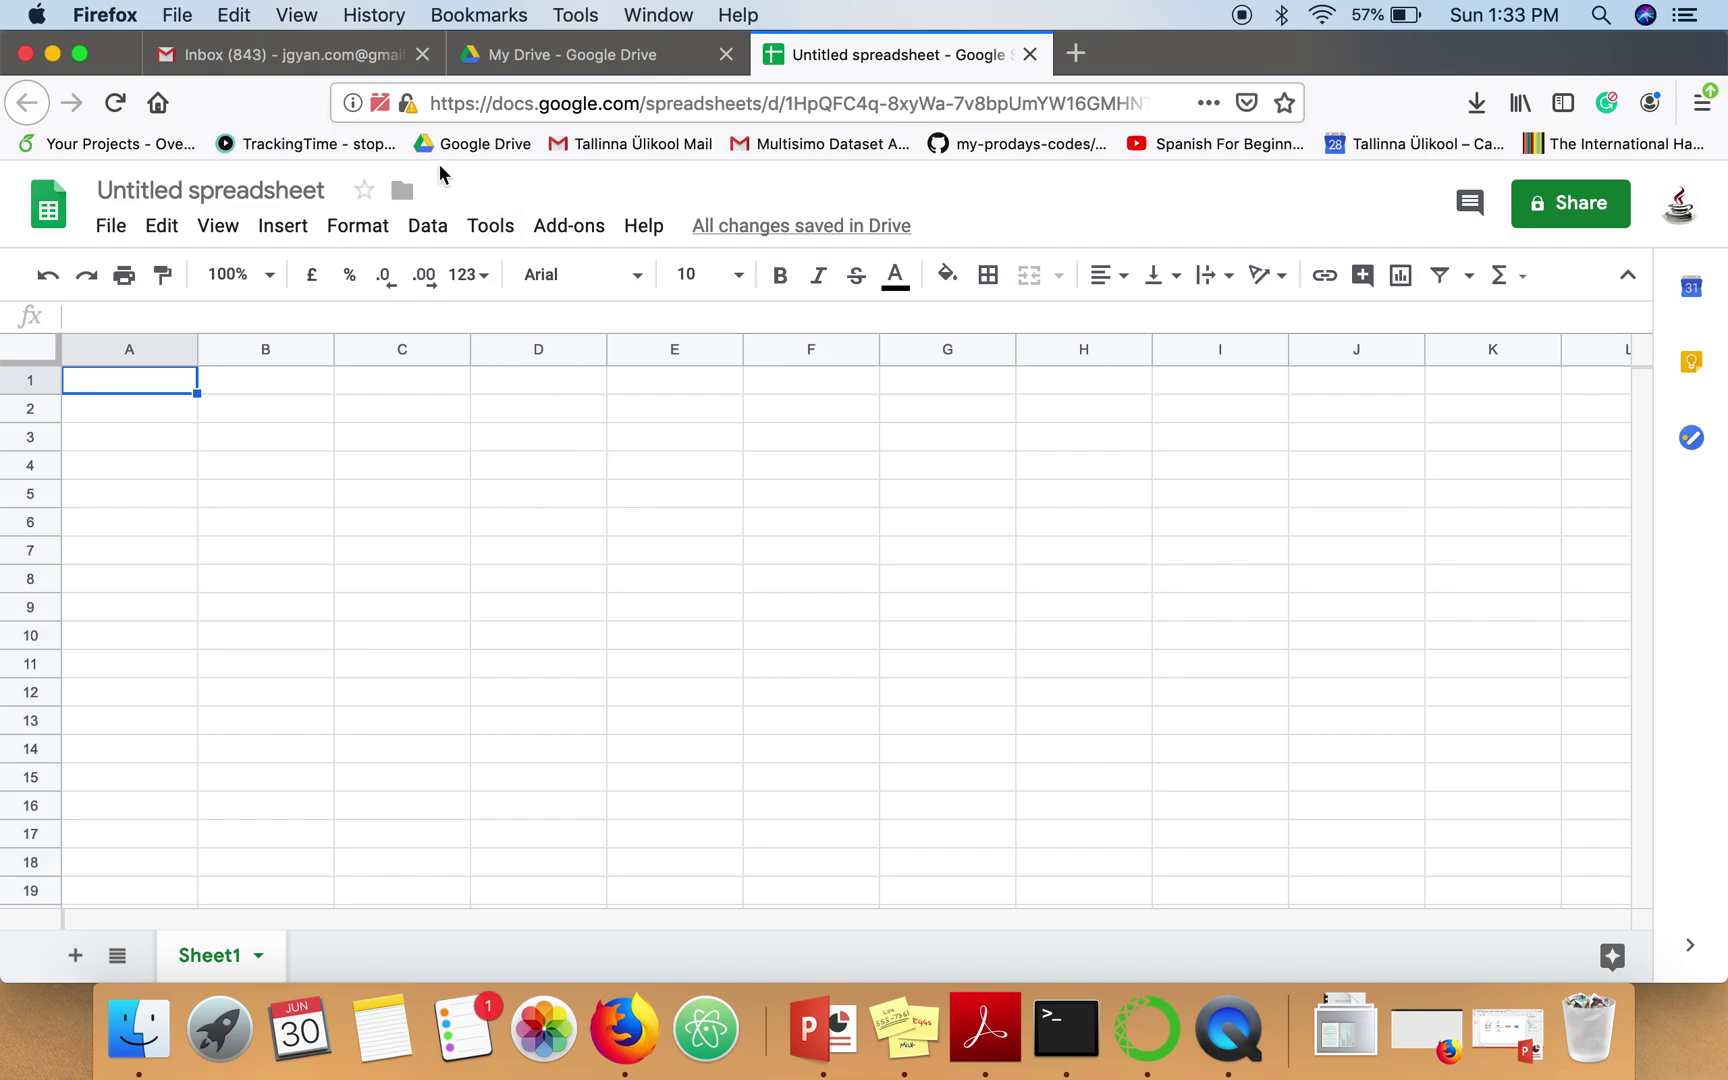
click(510, 230)
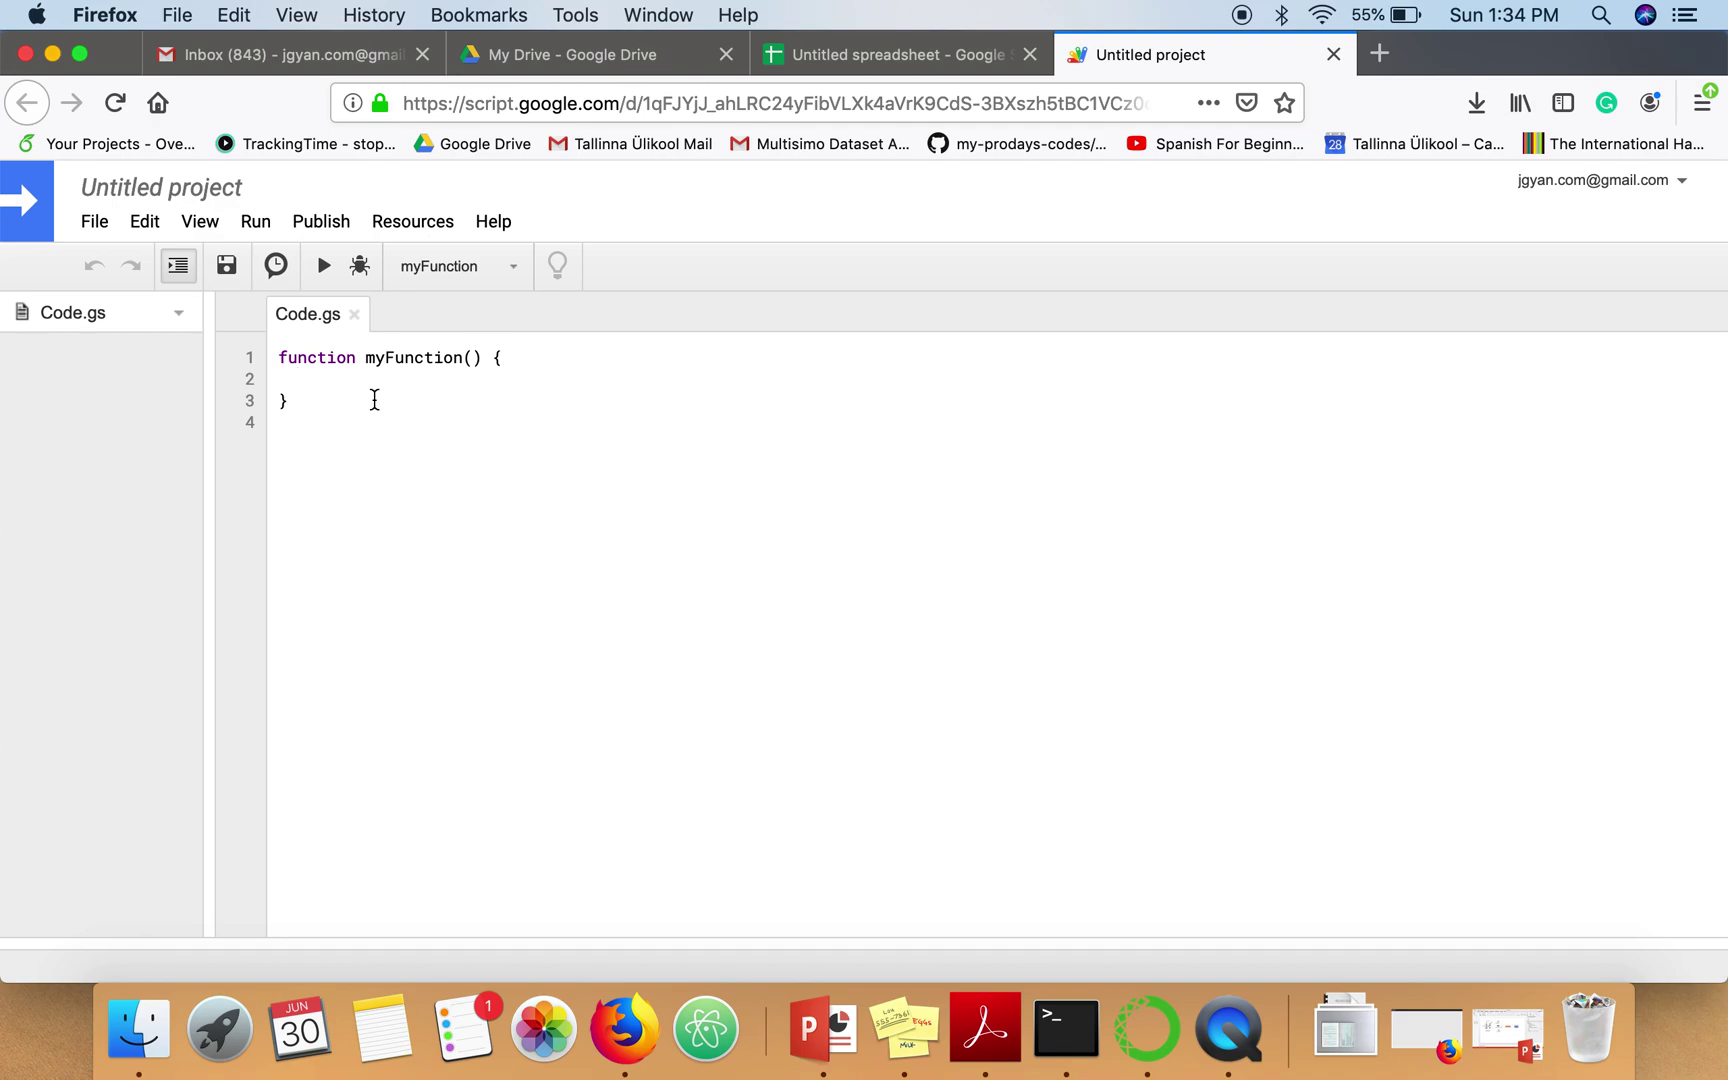
text(Browser.)
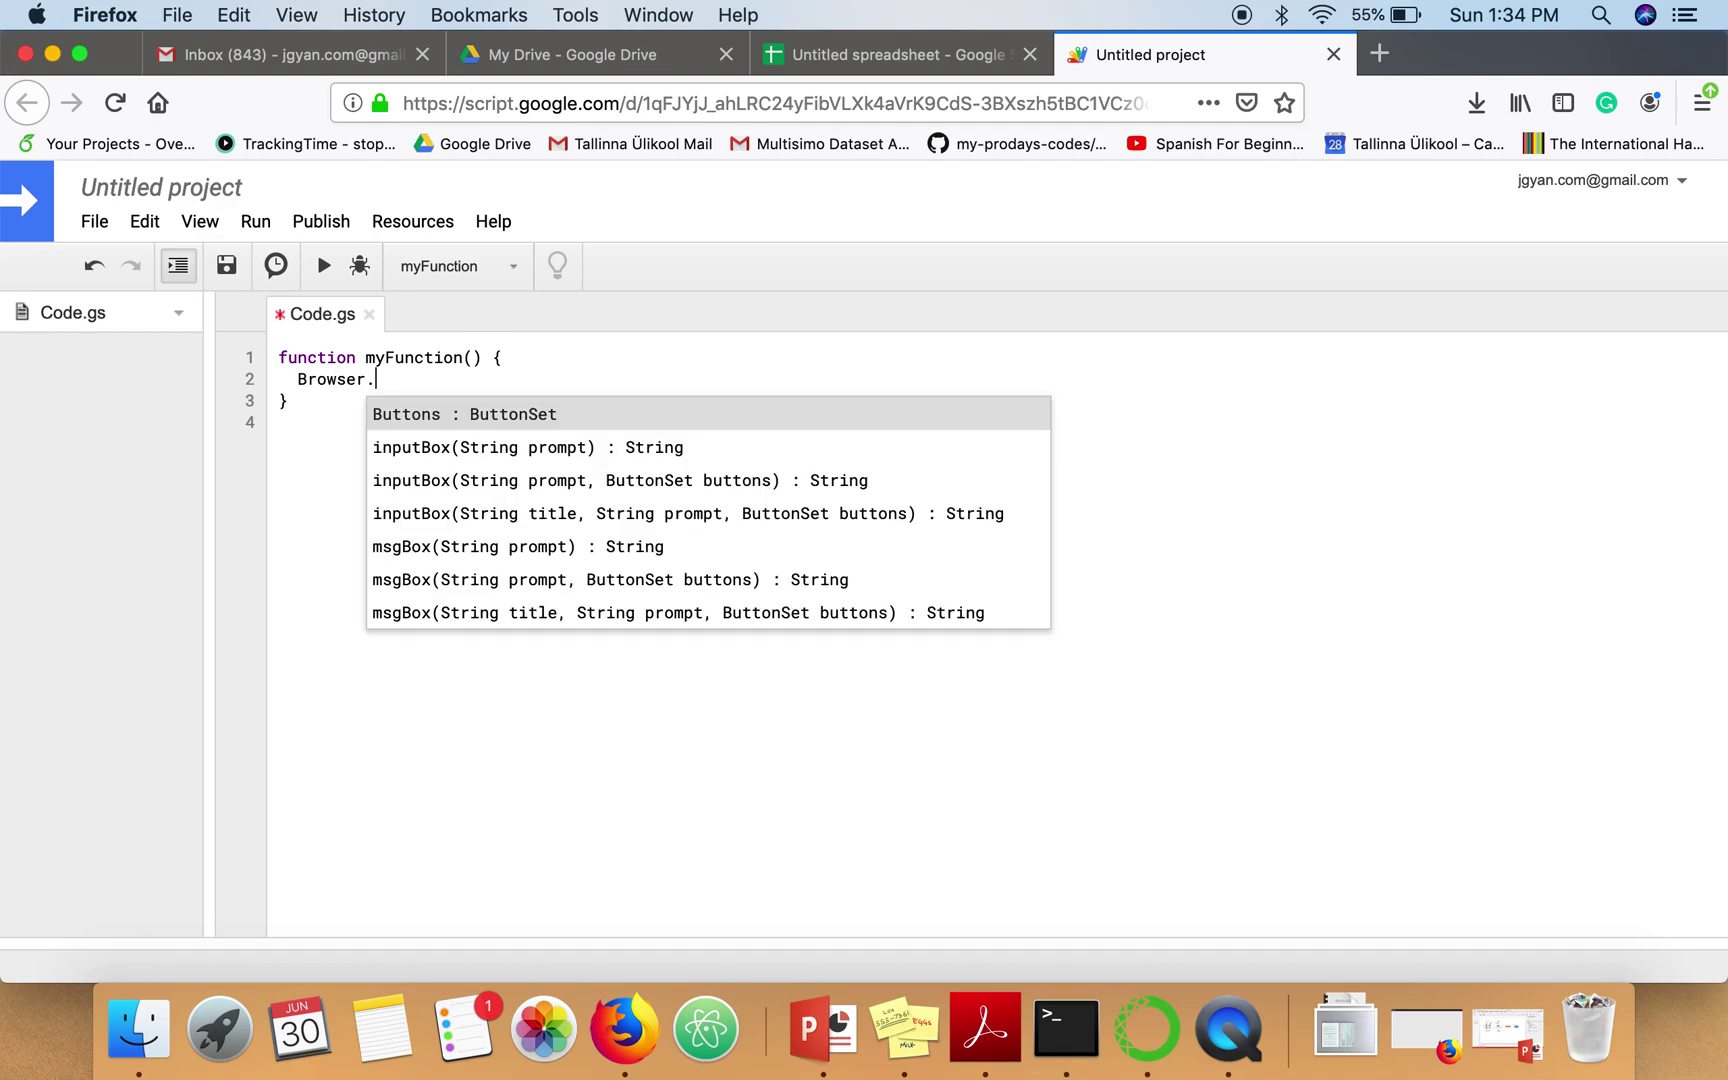
Step: Add Browser.msgBox("Hello world"); inside myFunction and save, prompting for a project name
click(446, 551)
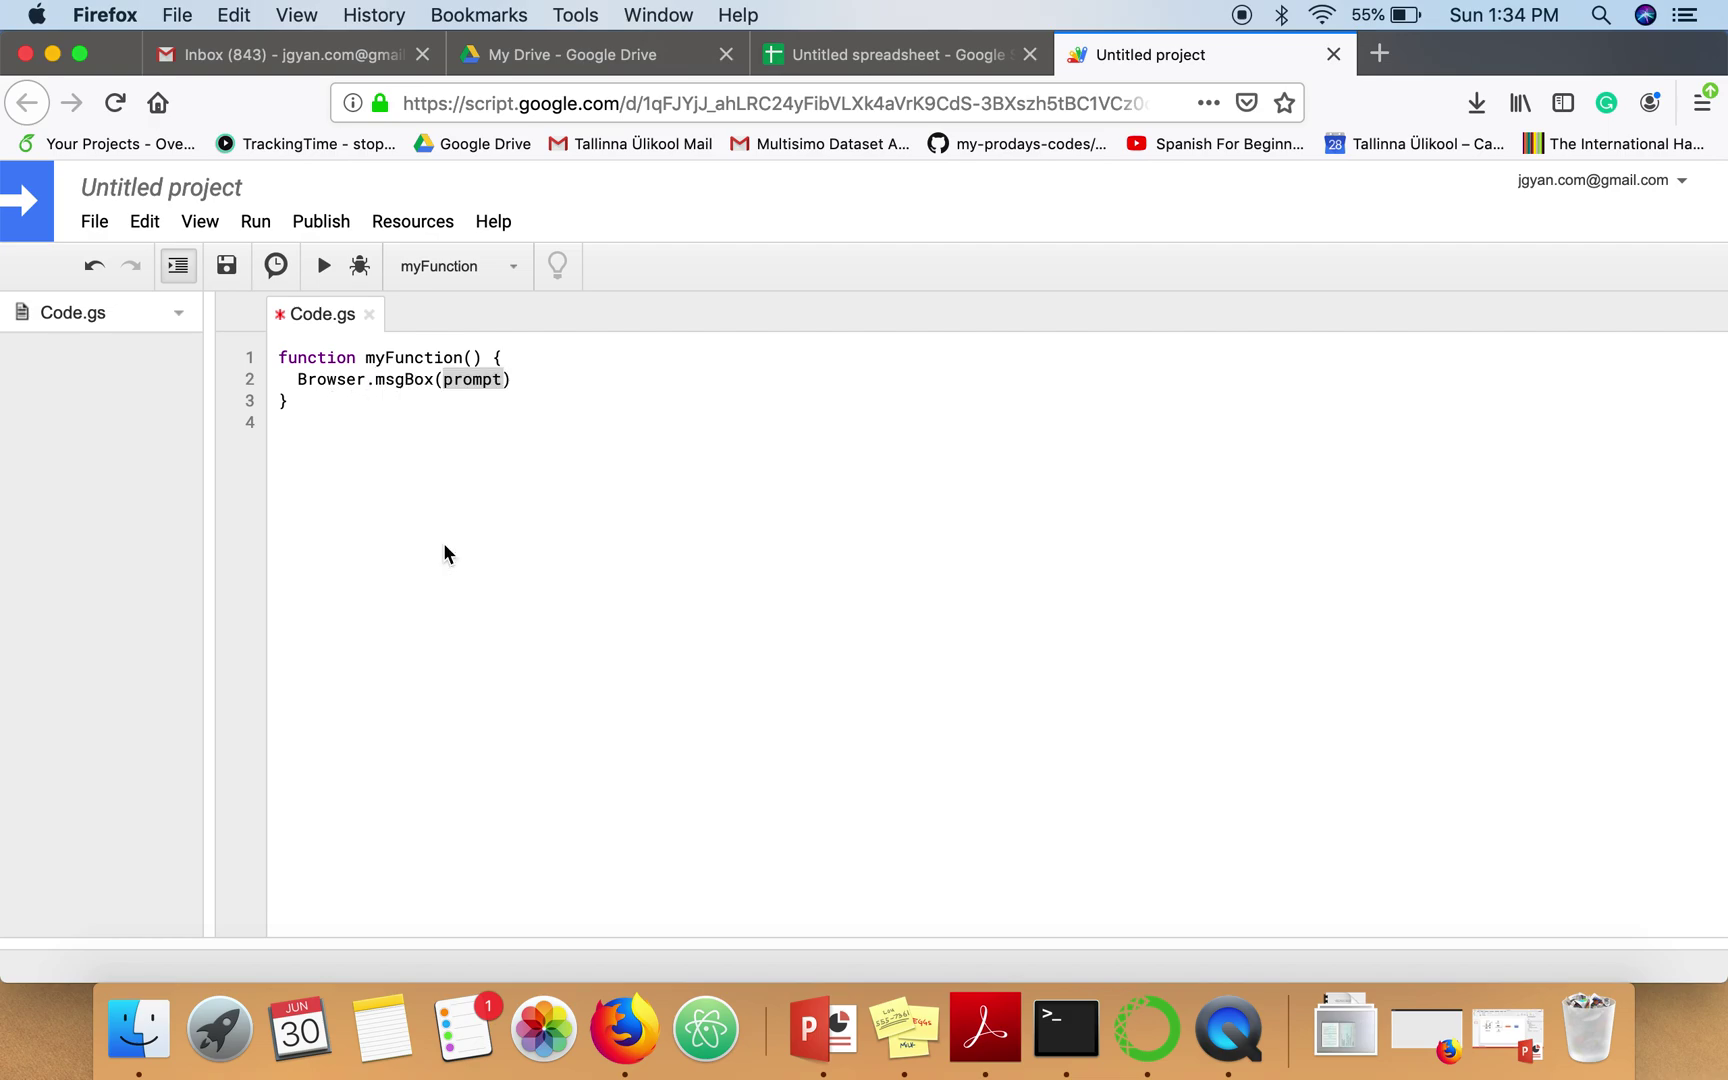
click(499, 383)
key(BackSpace)
key(BackSpace)
key(BackSpace)
key(BackSpace)
key(BackSpace)
key(BackSpace)
text("Hello world)
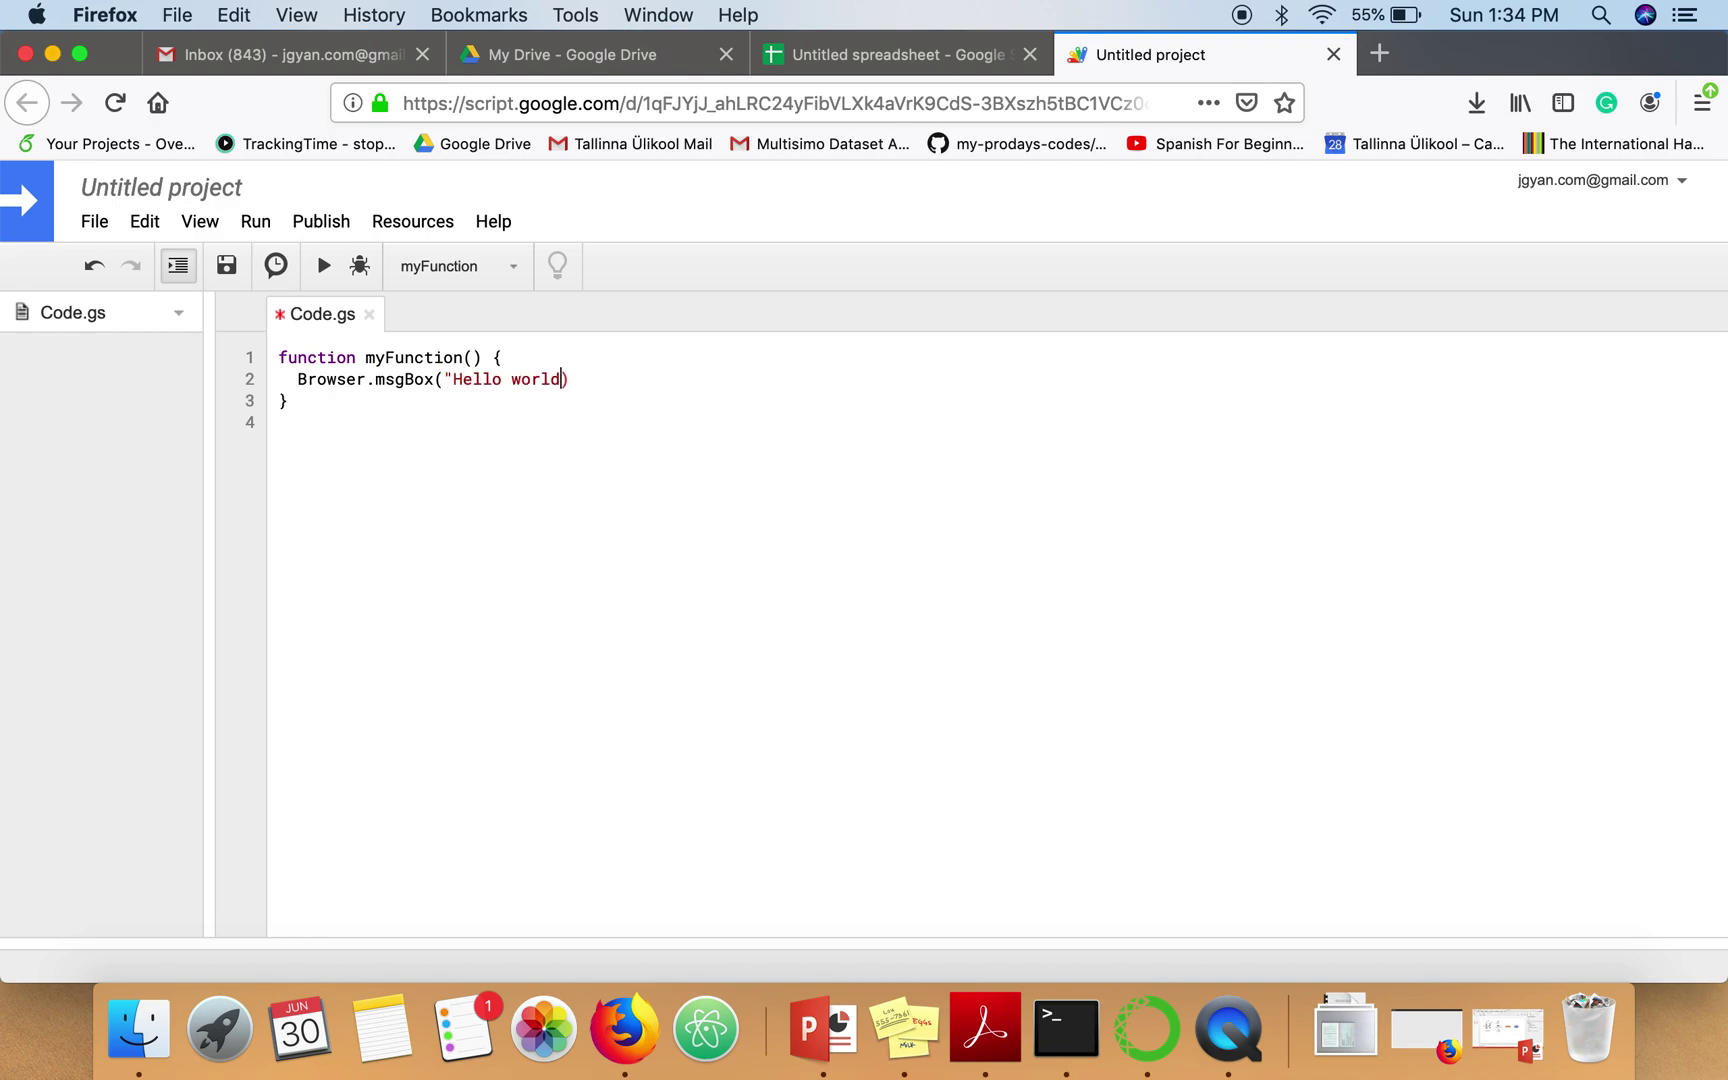
text(");)
key(ctrl+s)
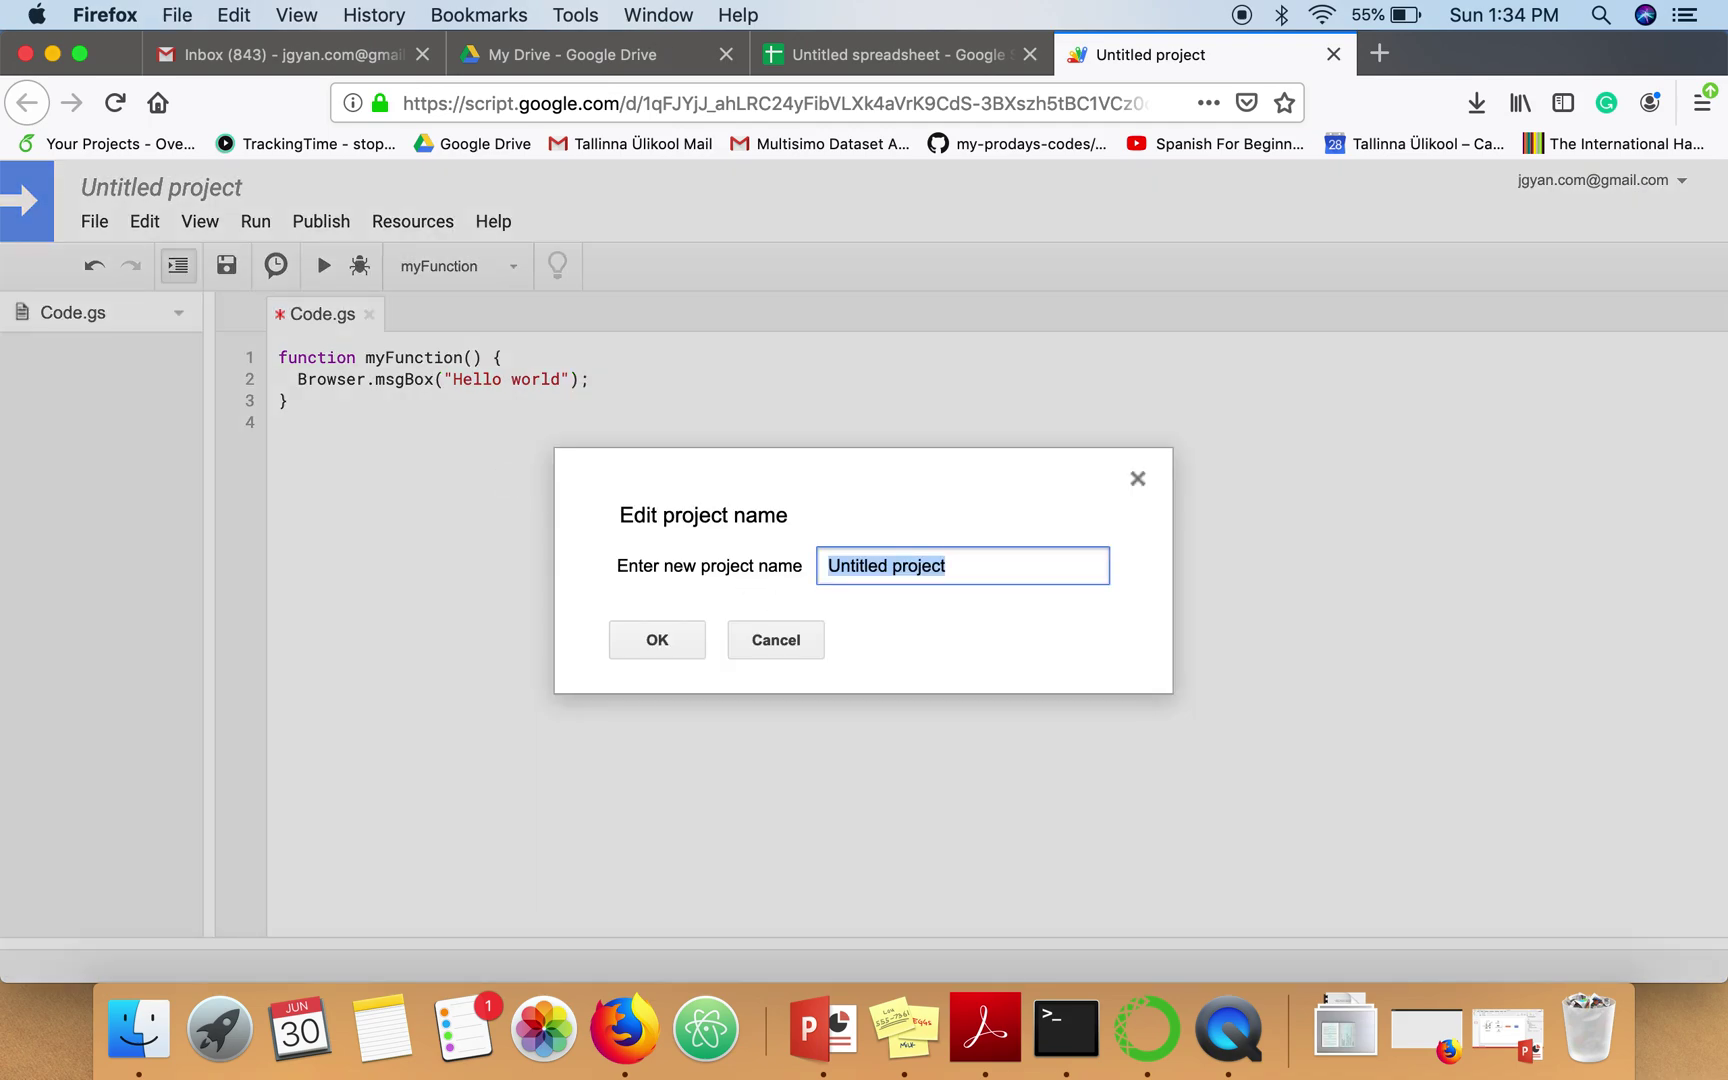
text(demo)
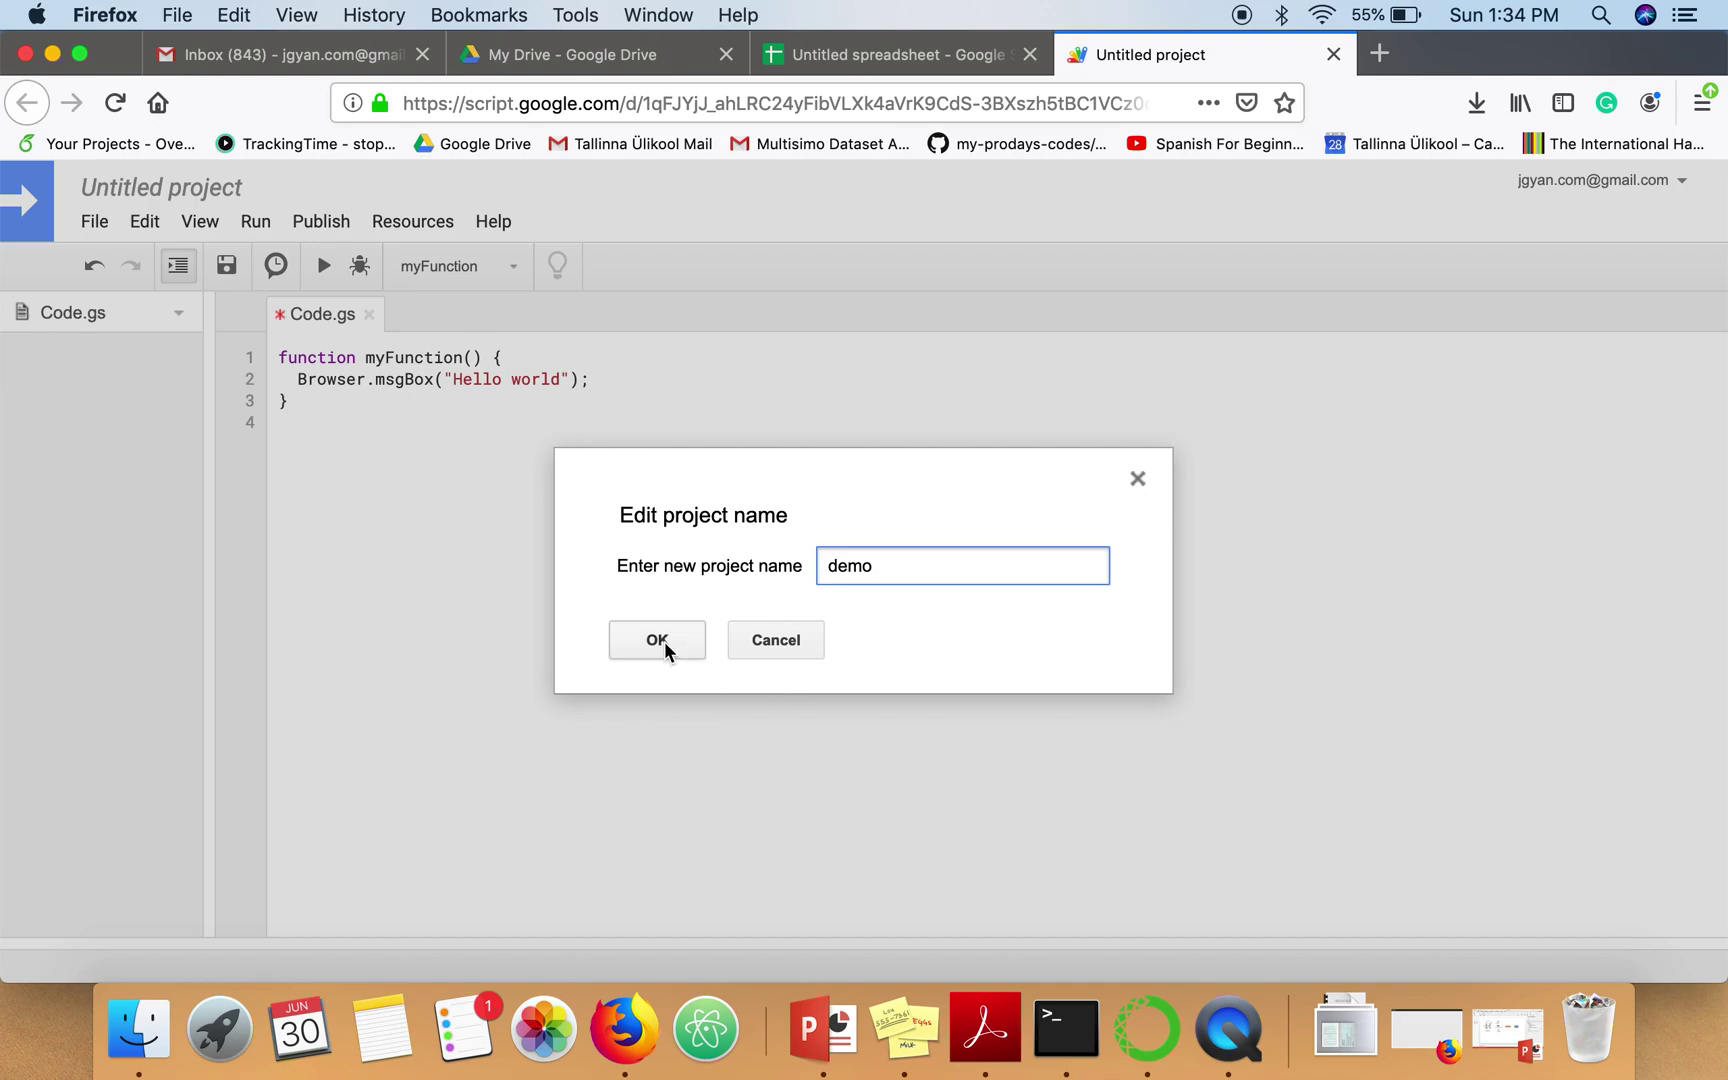
Step: Name the project 'demo' and run myFunction, triggering the authorisation request
click(658, 640)
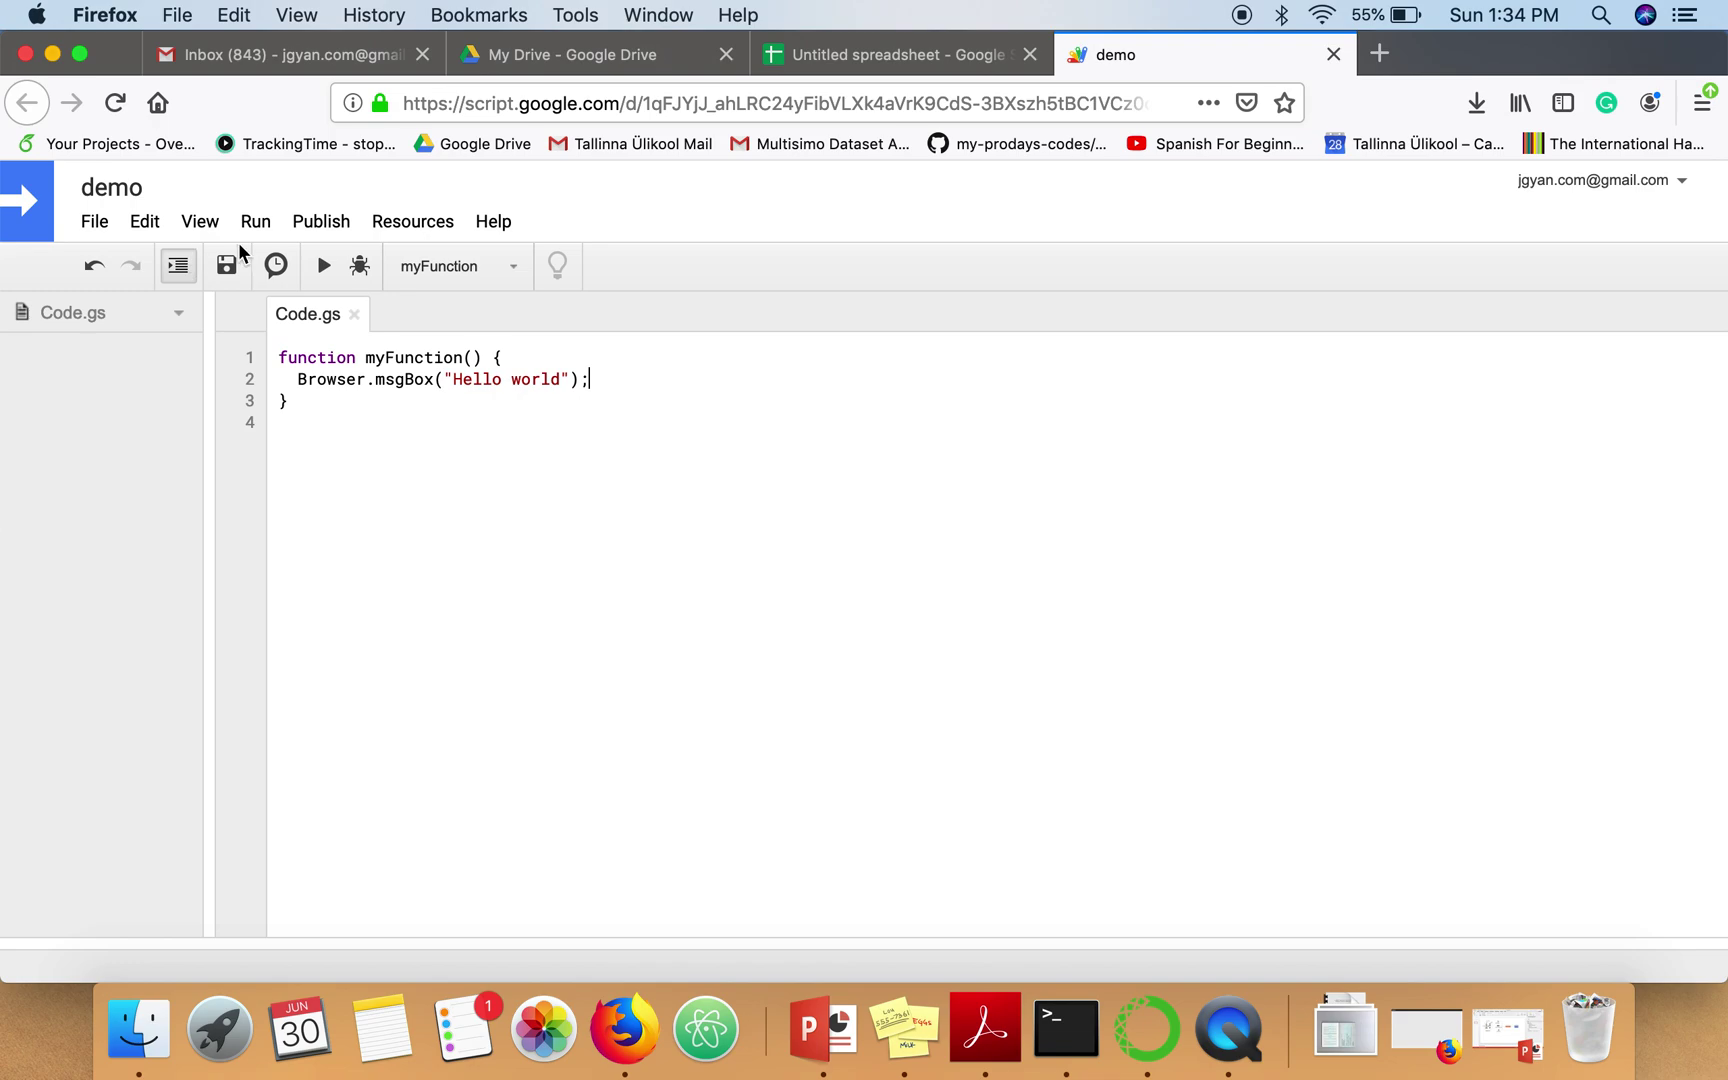
click(325, 267)
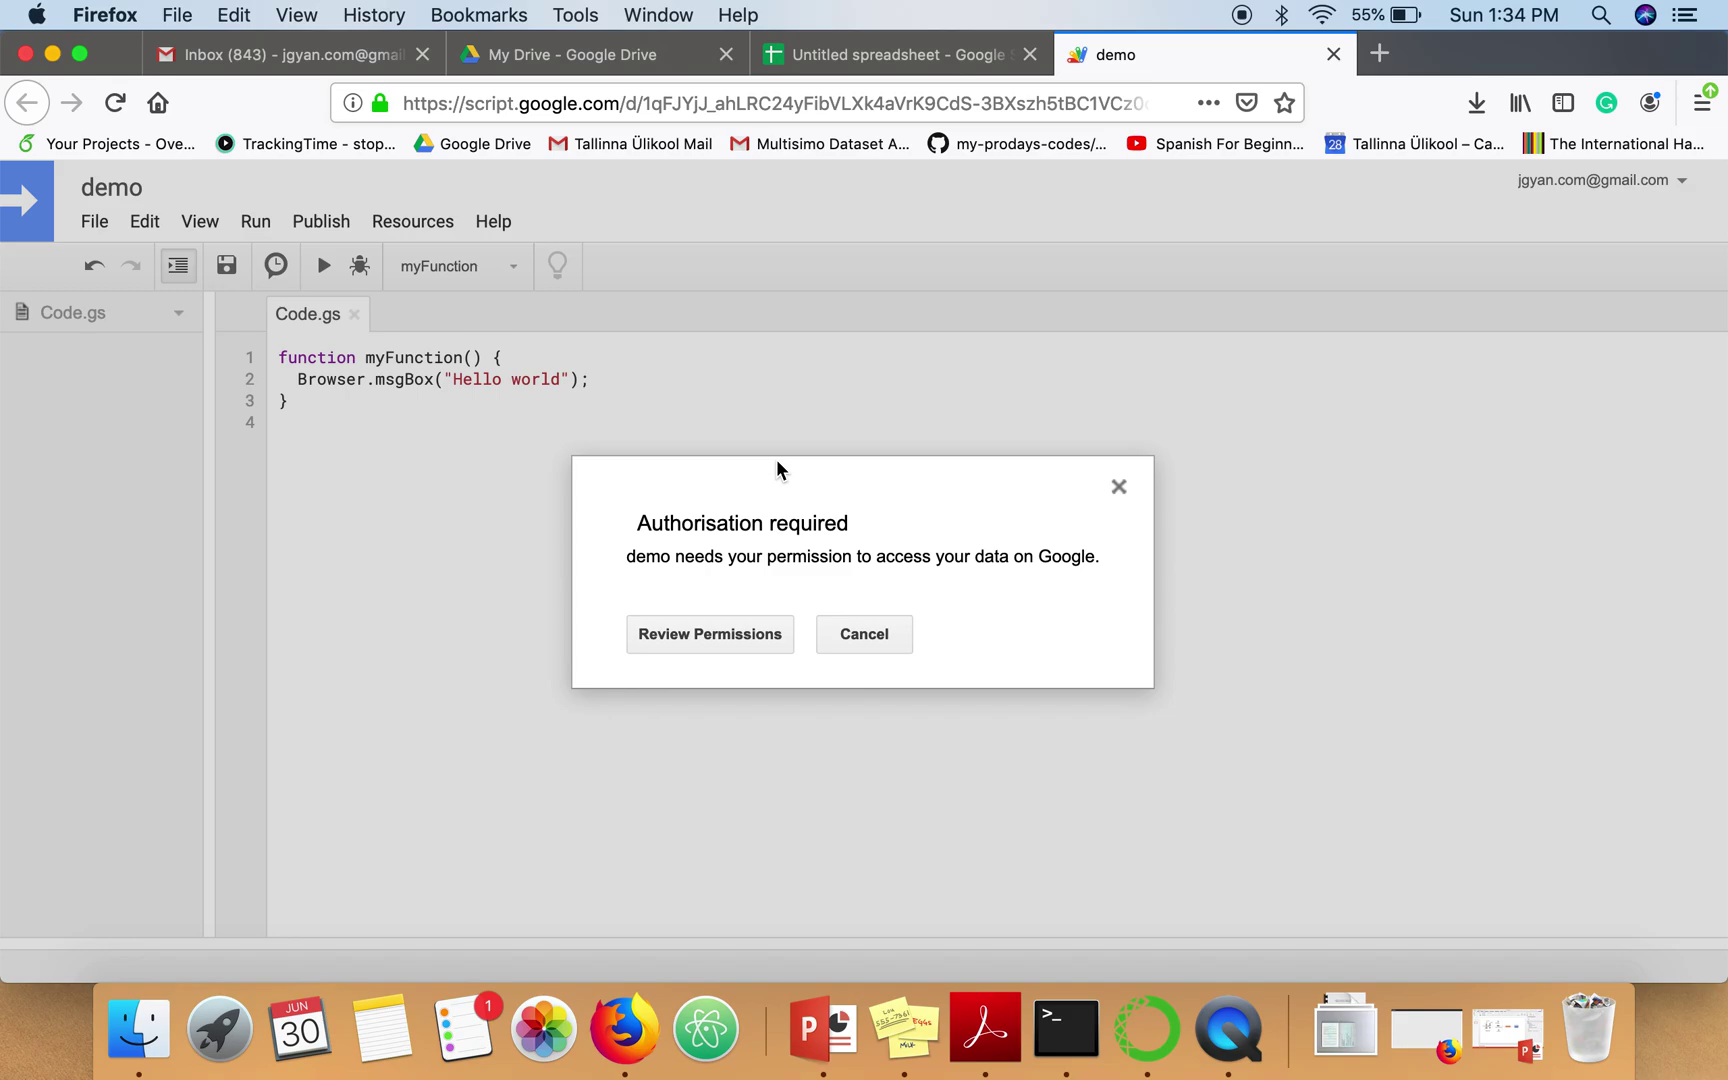
Step: Review permissions and choose the Google account, reaching the unverified-app warning
click(728, 640)
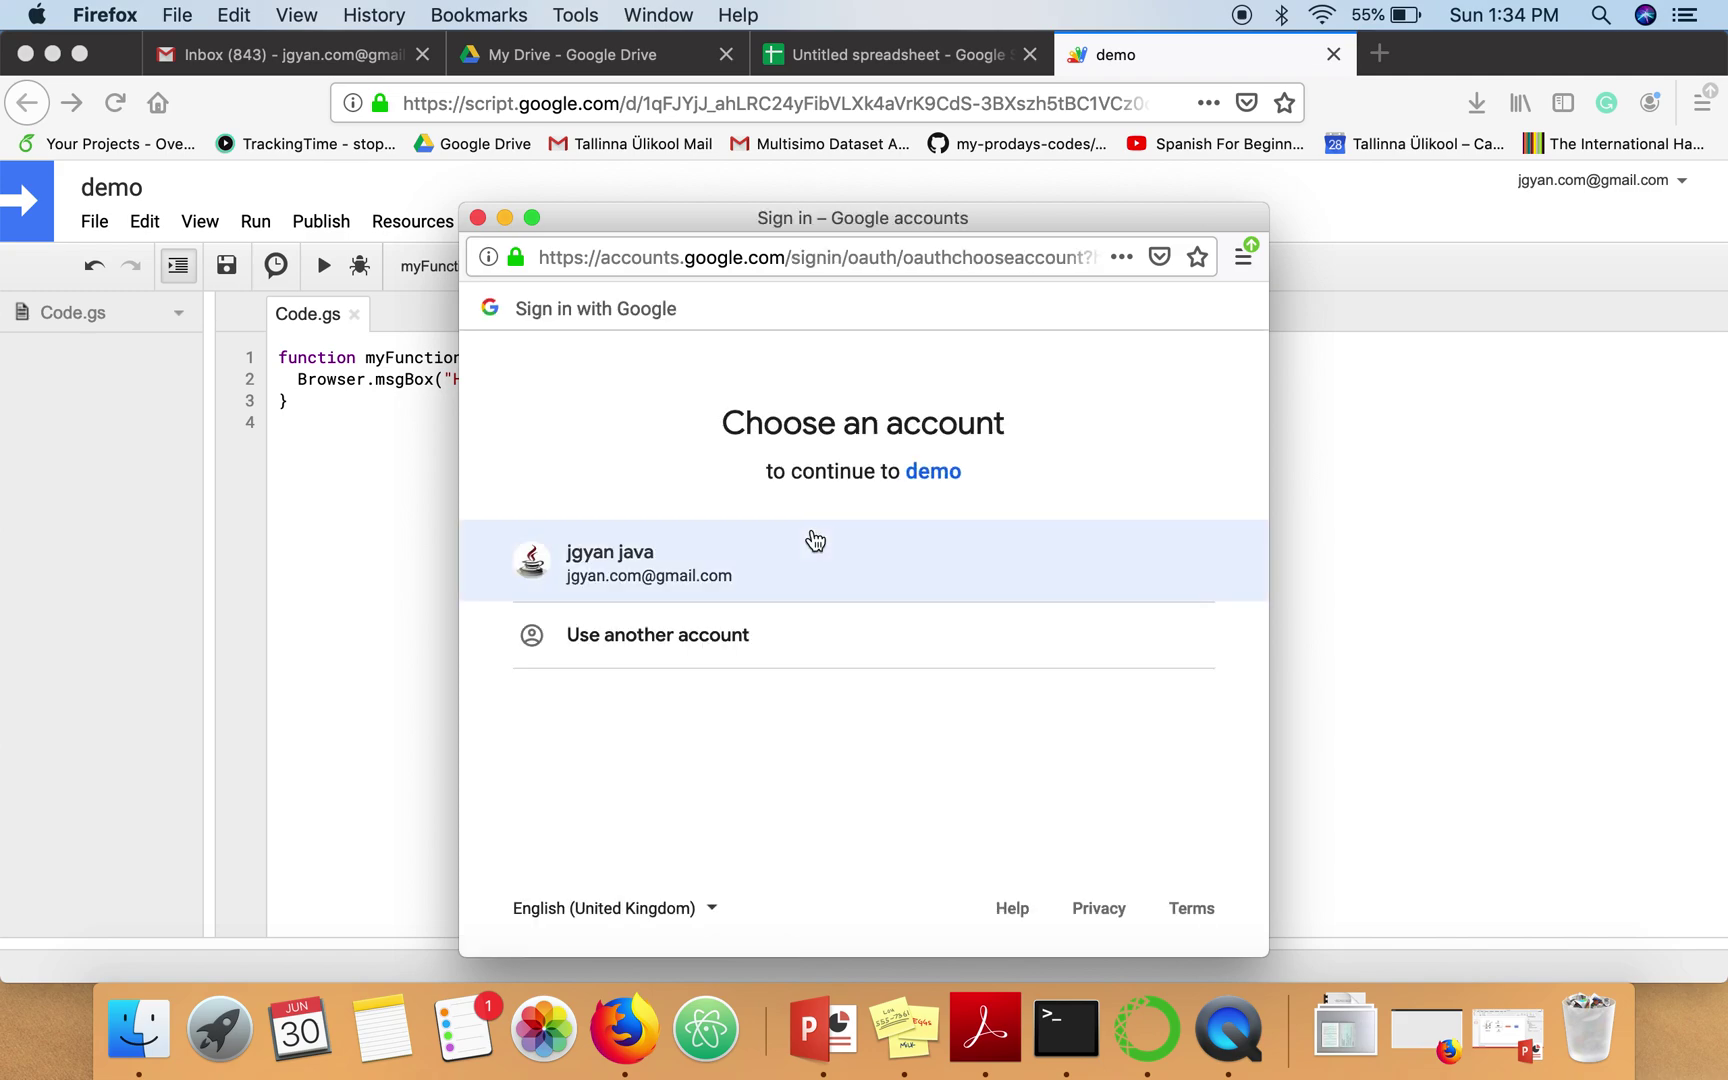
click(761, 554)
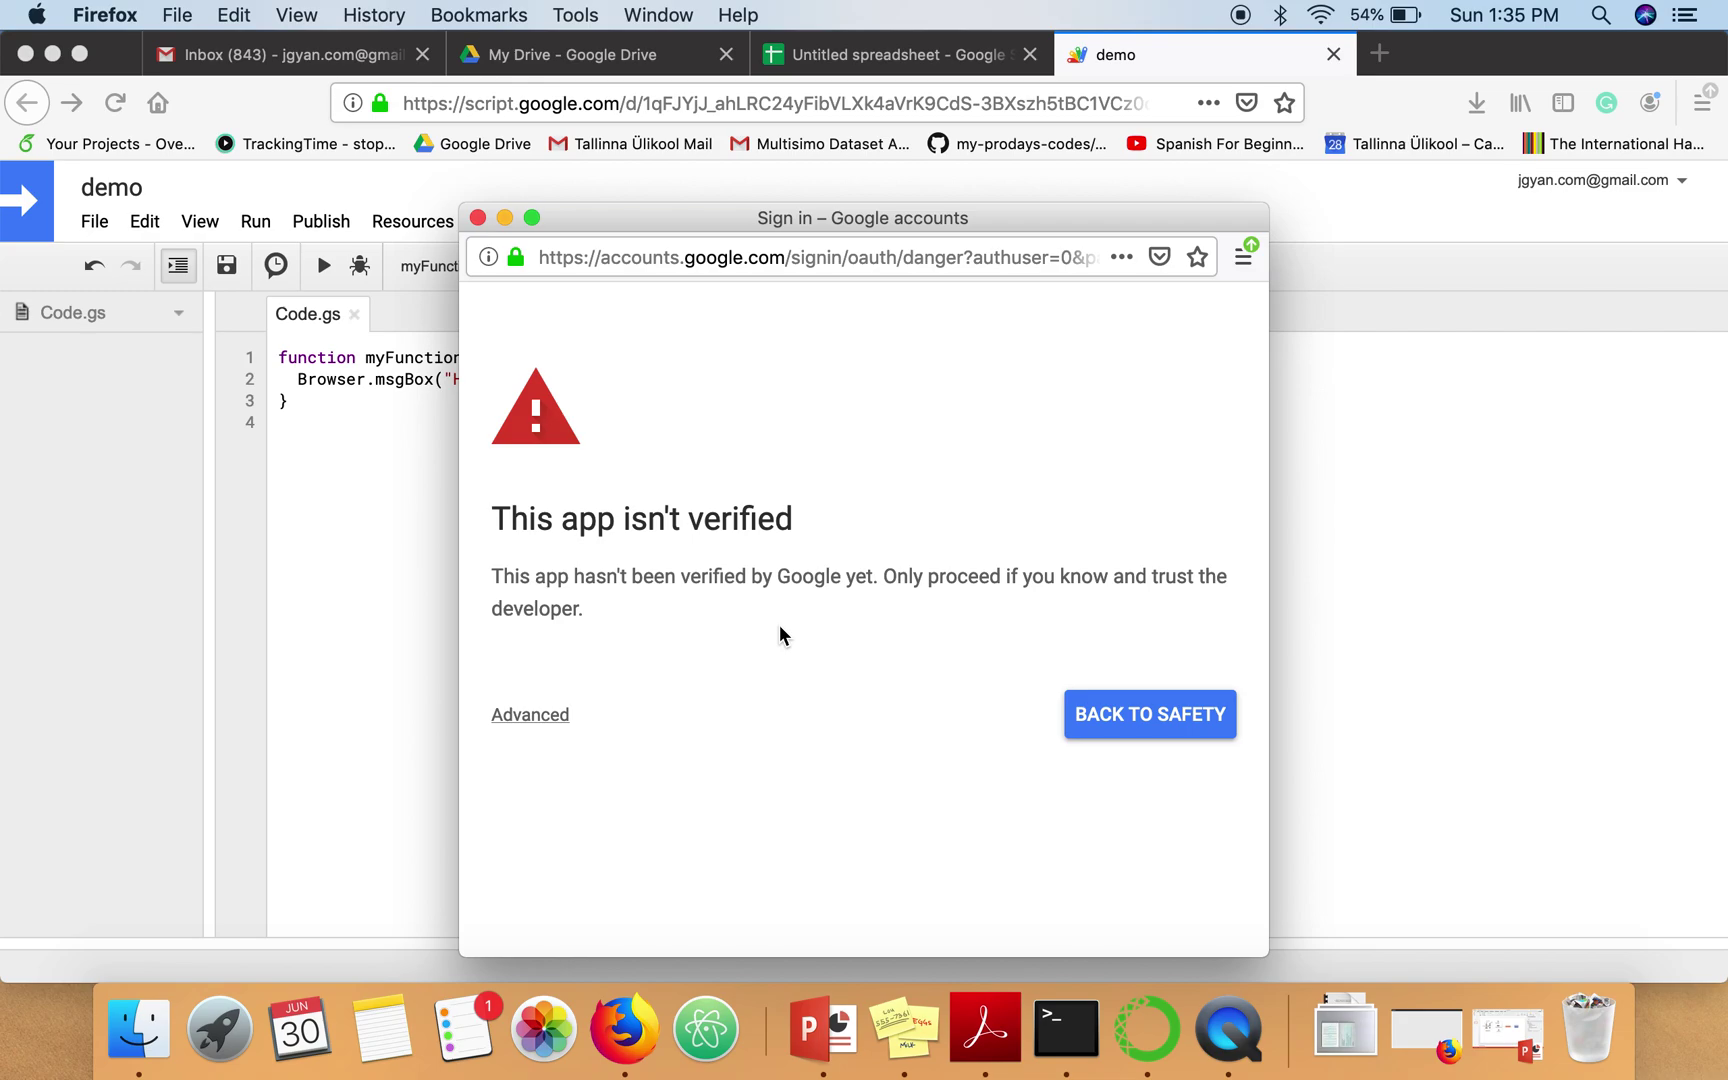
Step: Proceed to demo (unsafe) via Advanced and allow it access to spreadsheets
click(526, 702)
scroll(829, 662, down, 1)
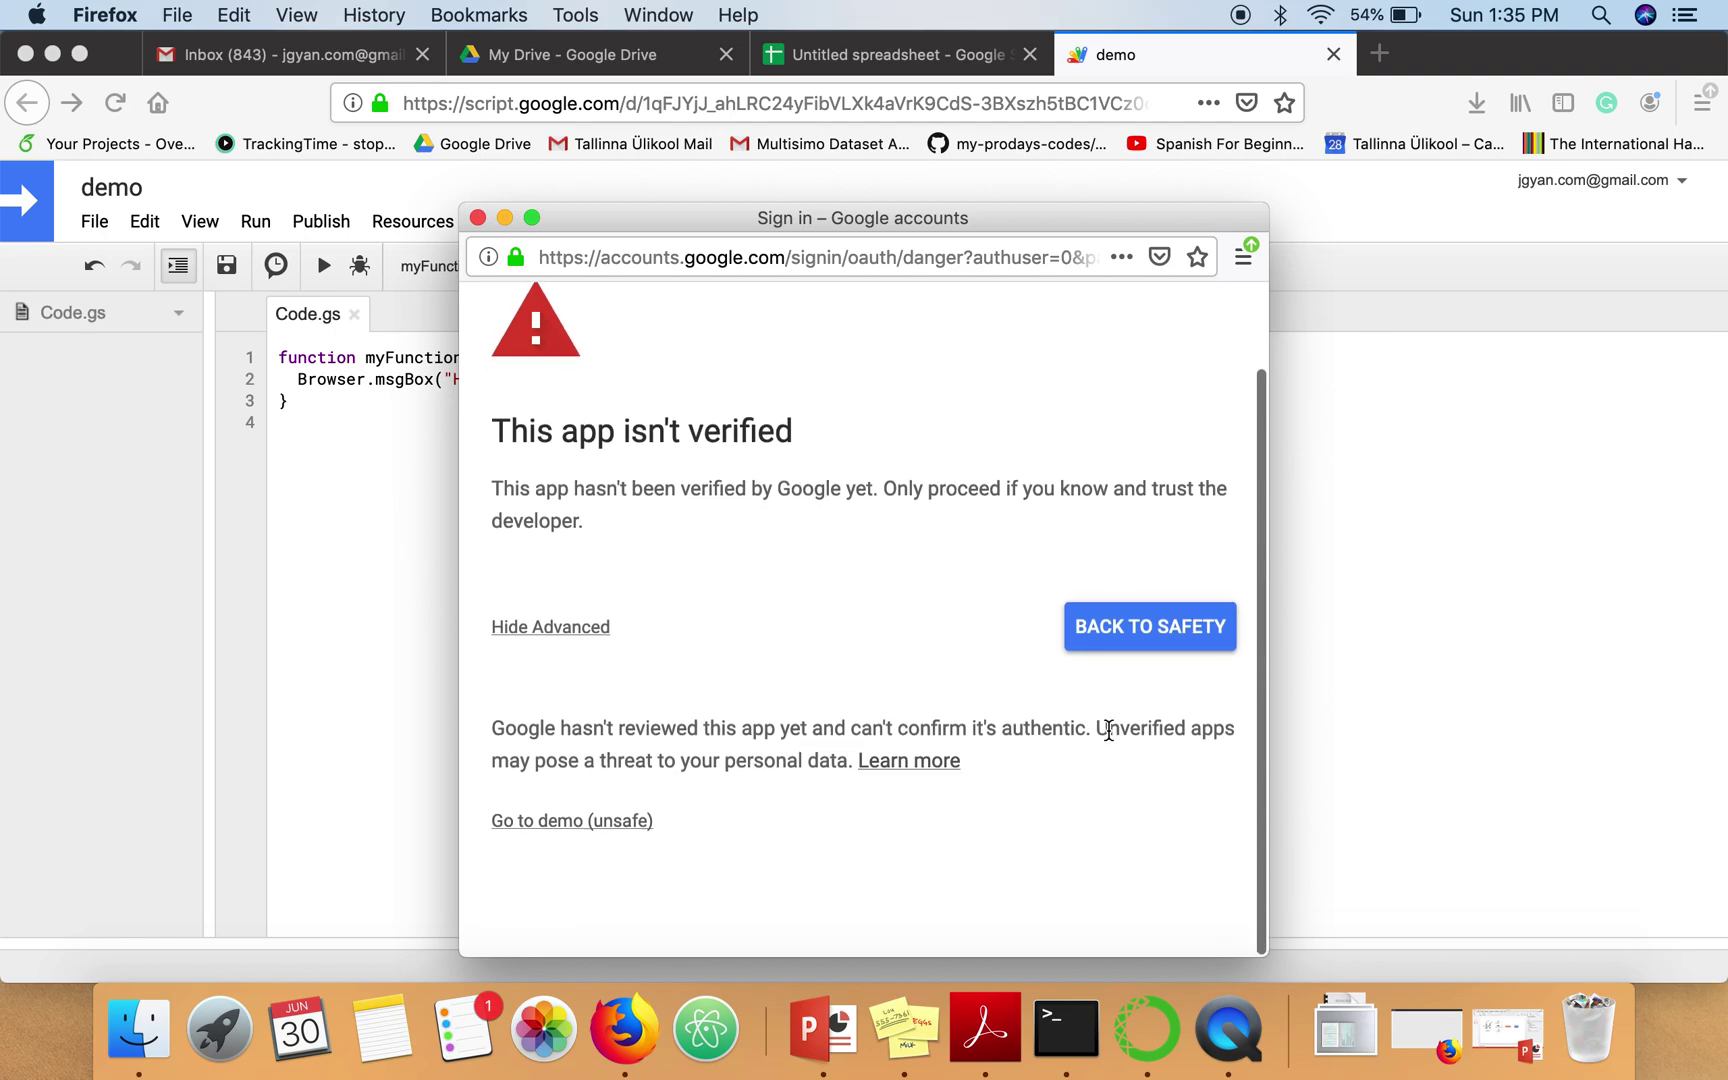
click(567, 824)
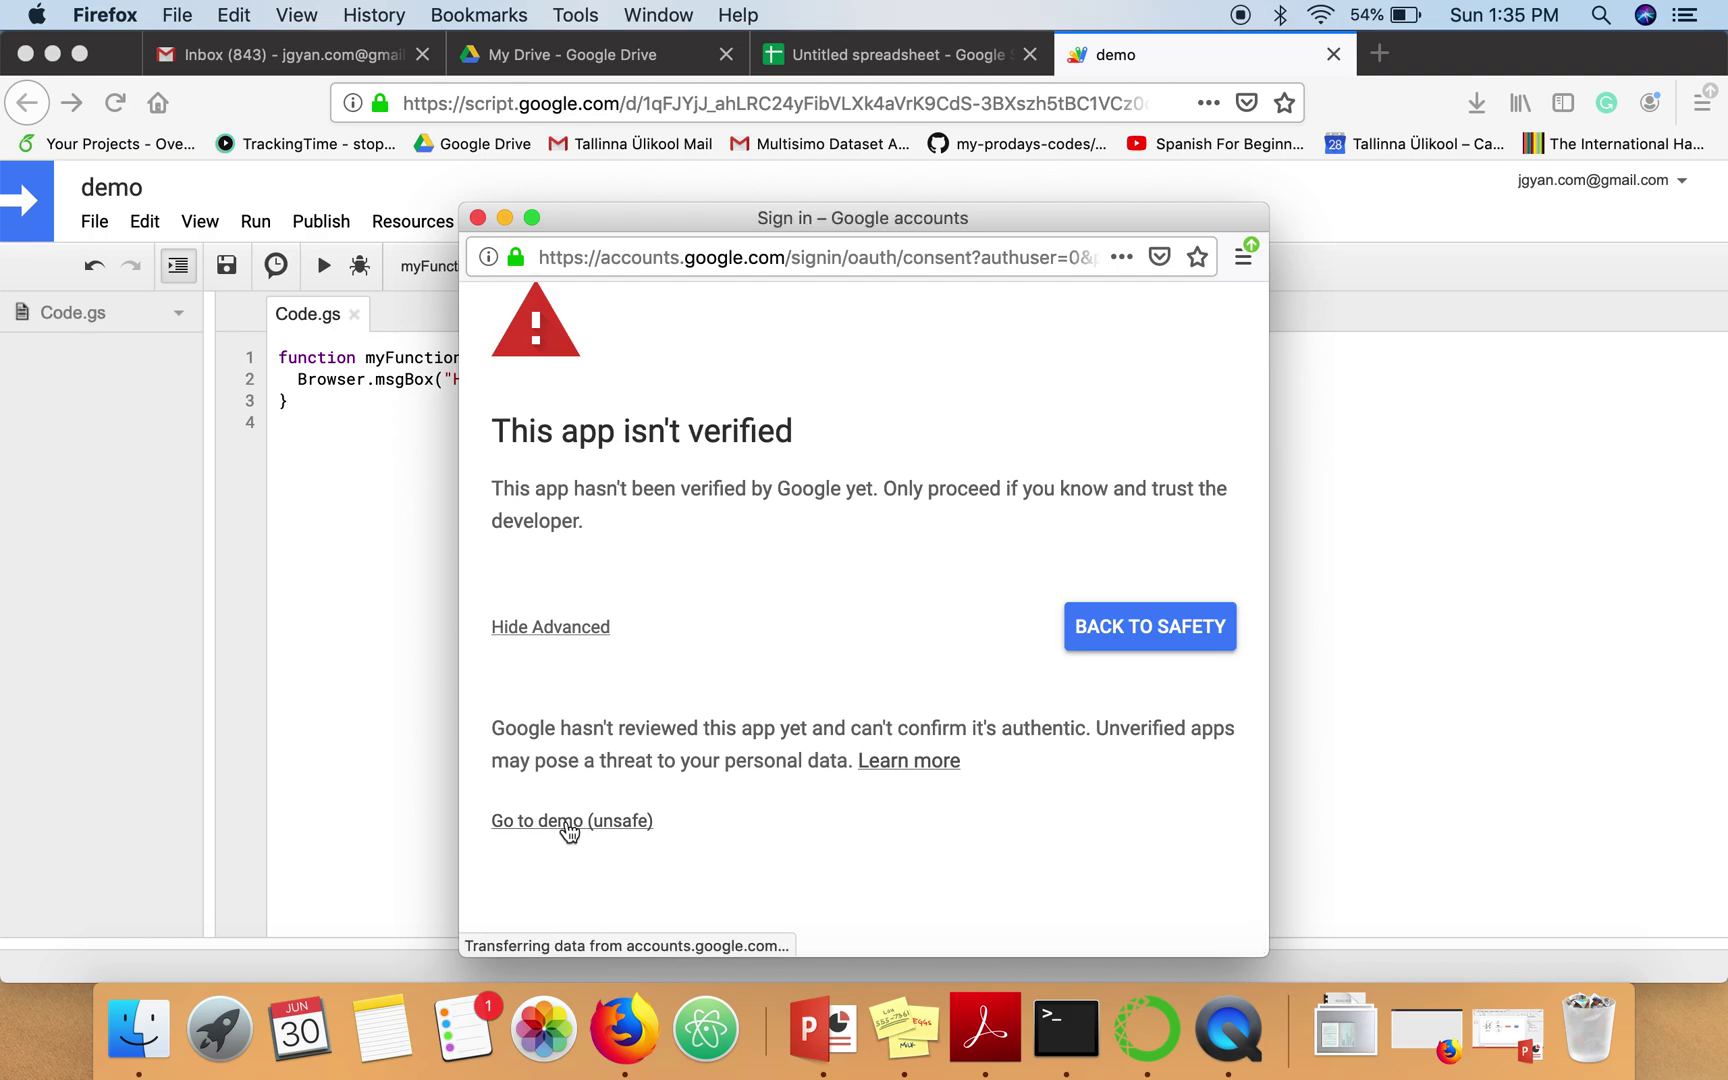
scroll(897, 710, down, 2)
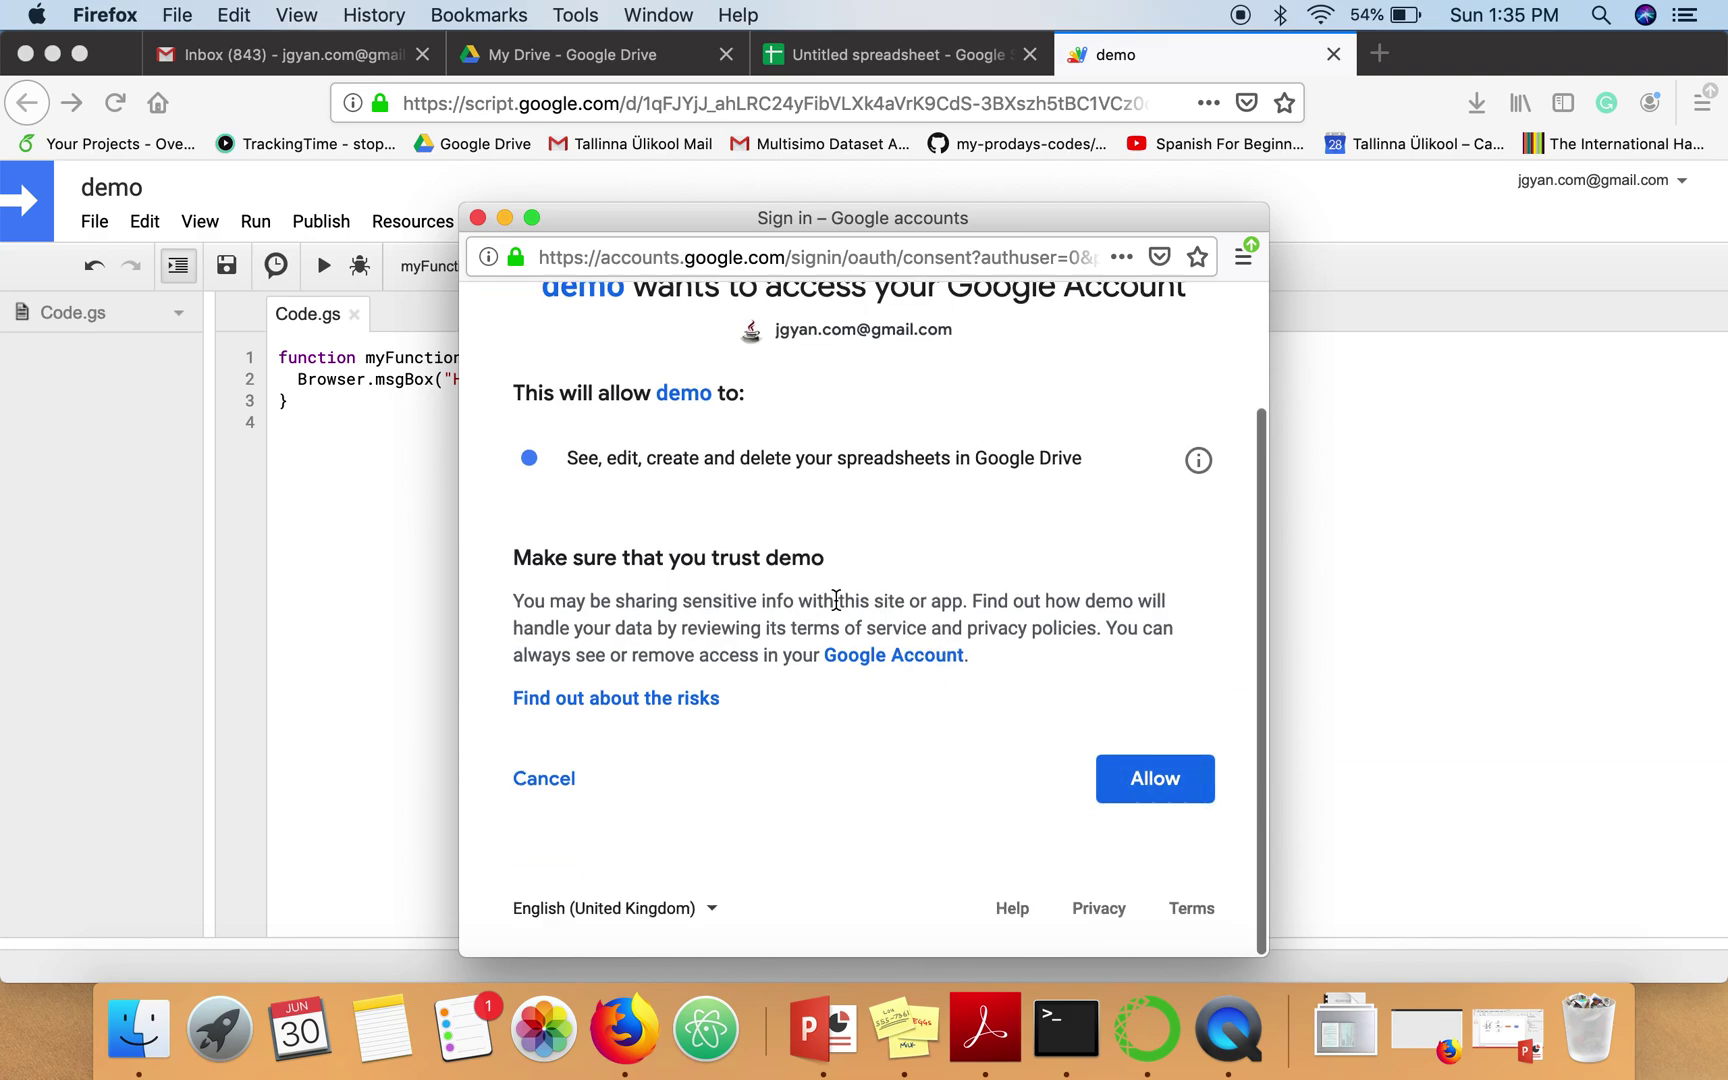
scroll(840, 602, up, 2)
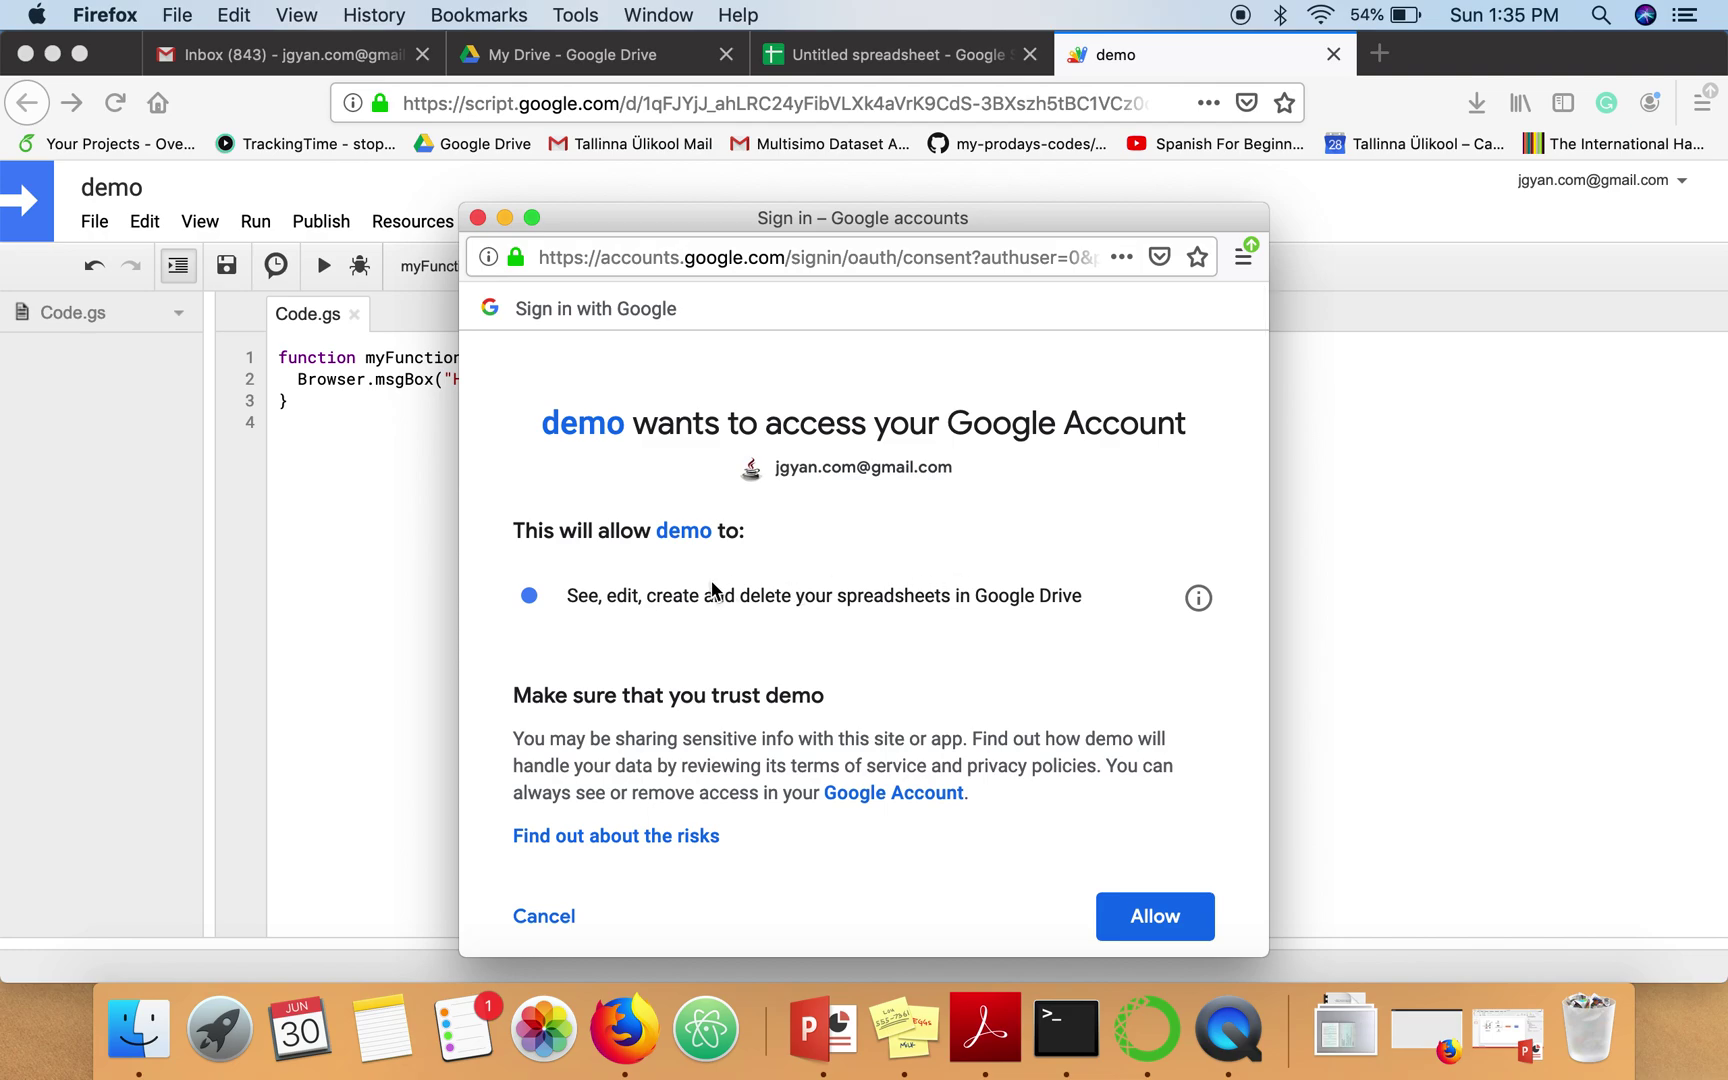
click(1137, 920)
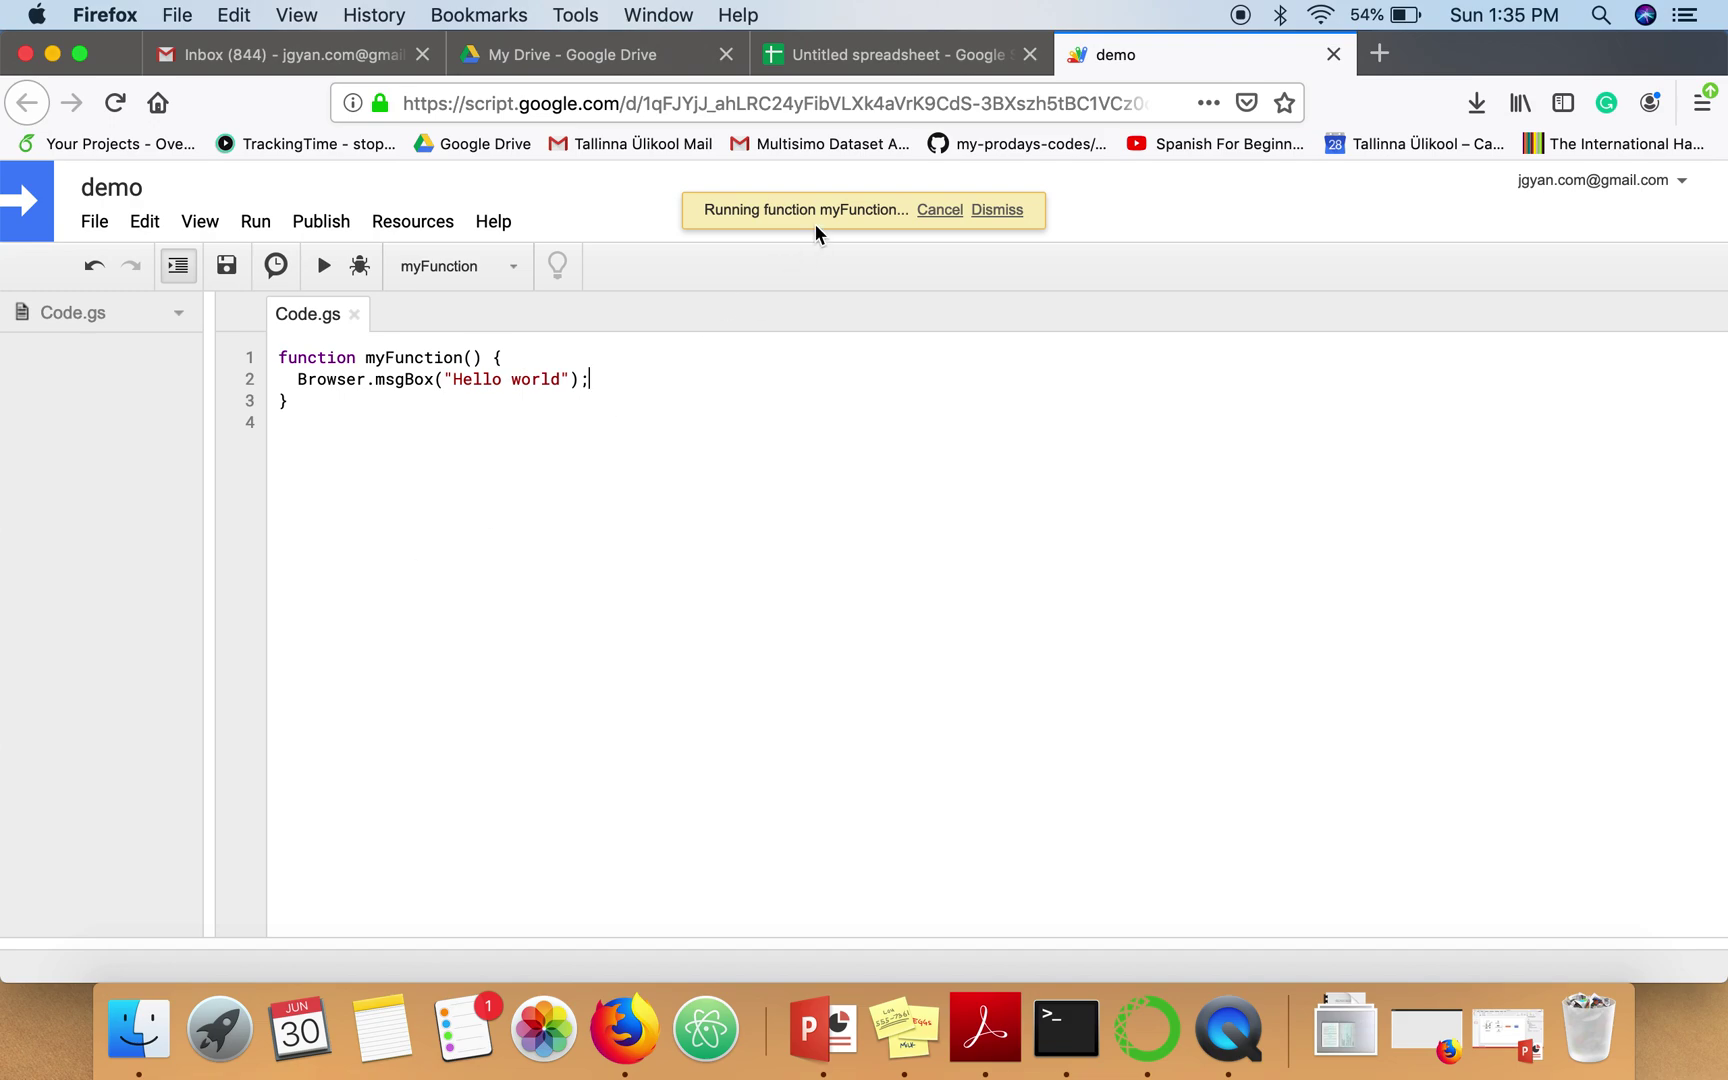
Step: Return to the untitled spreadsheet where the Hello world message box is shown
click(930, 61)
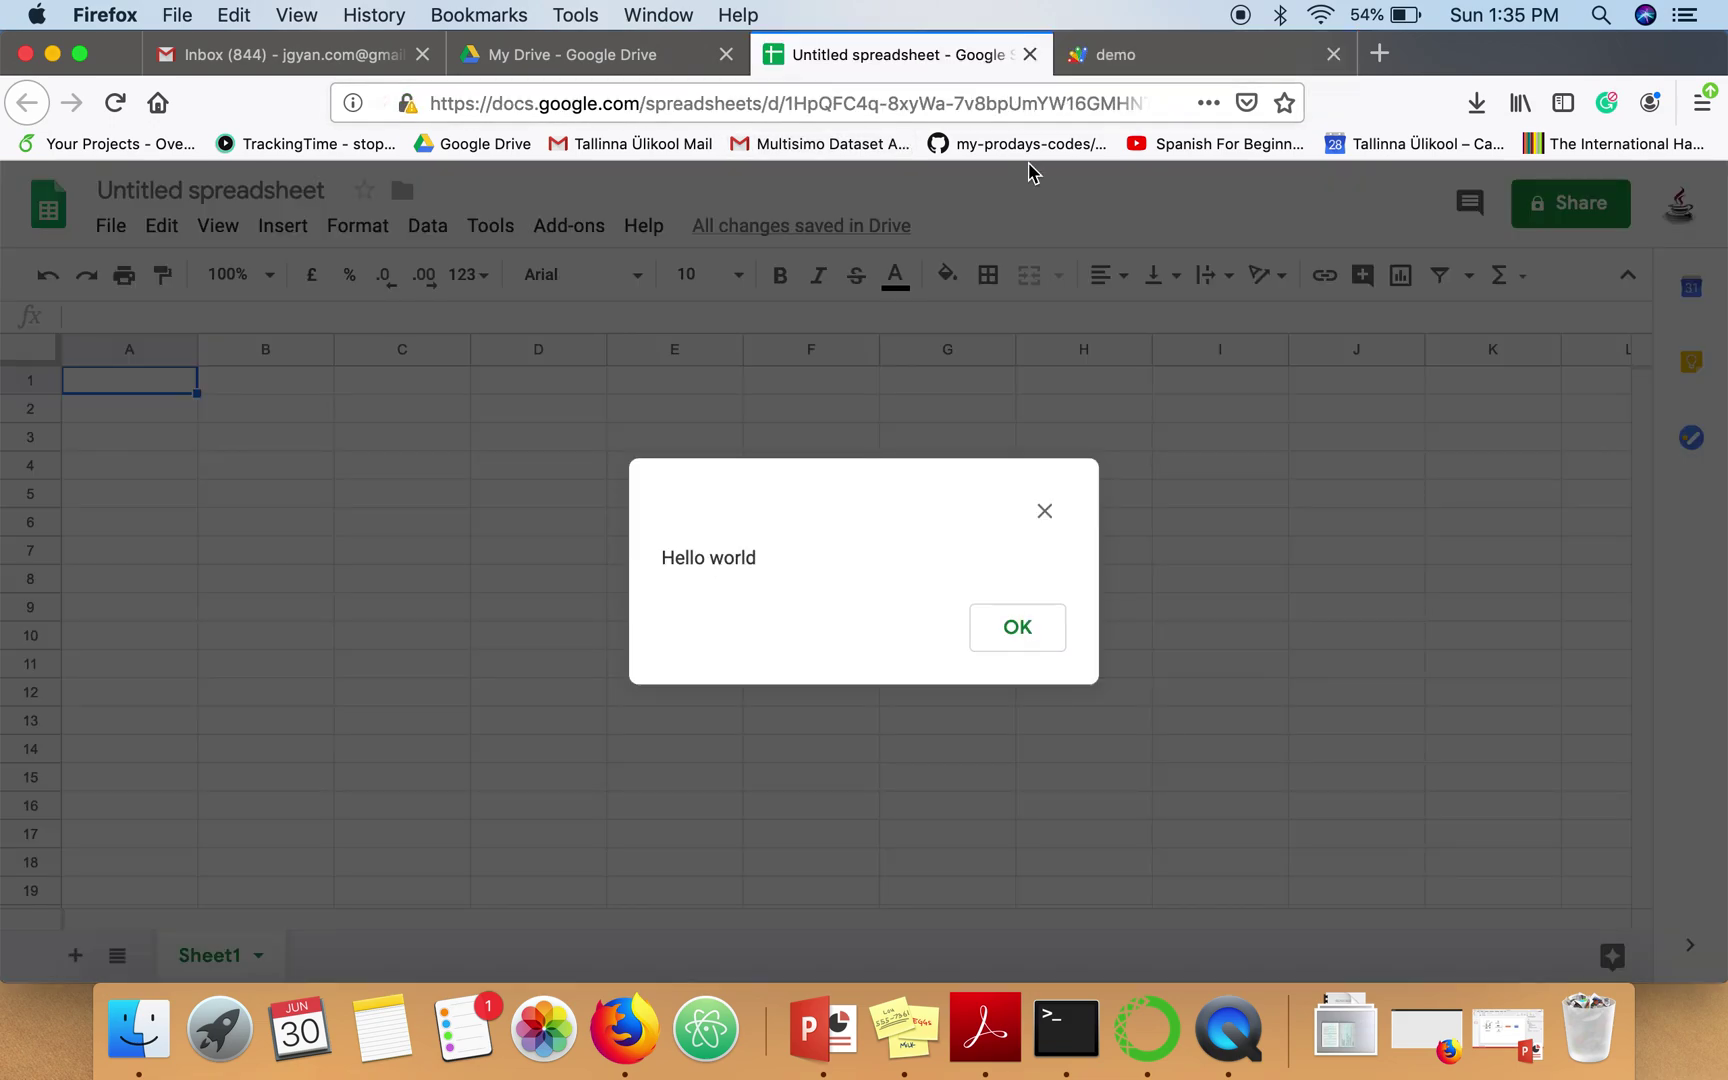